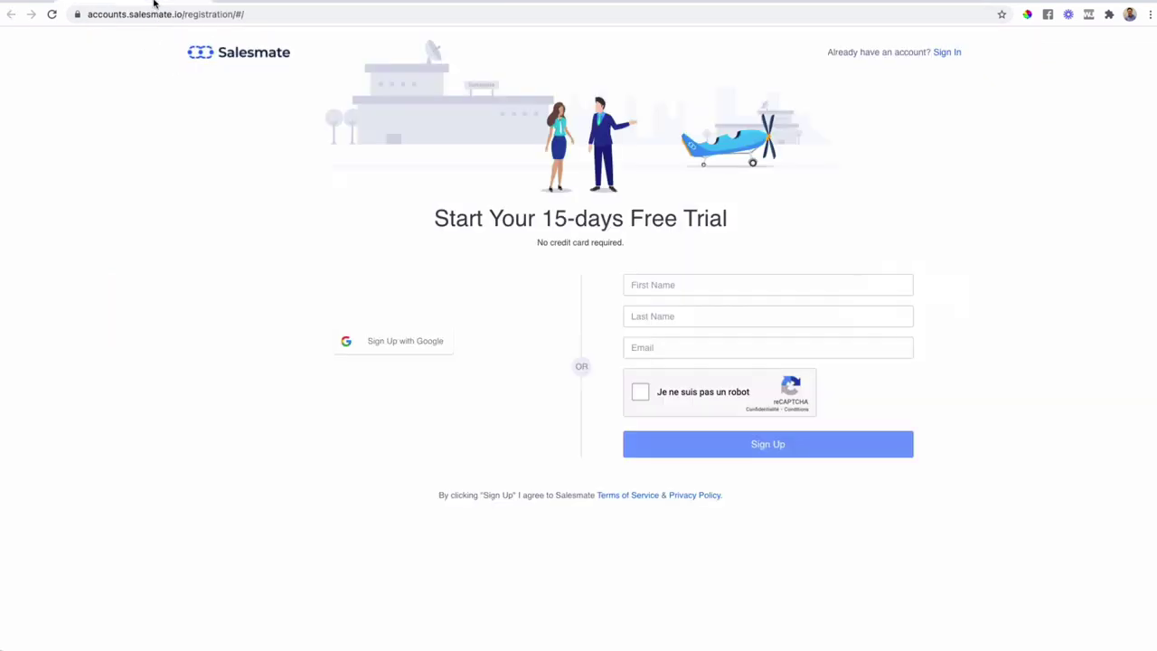
- Switch to the French Pipedrive homepage and scroll through its features grid and back
click(546, 2)
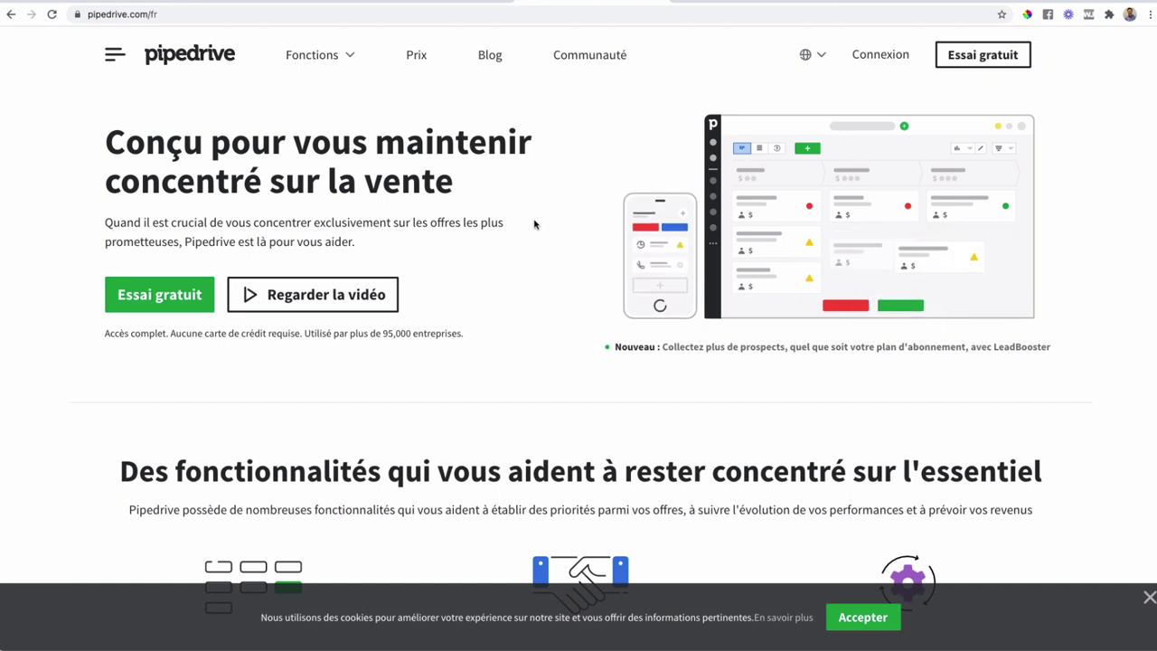
scroll(534, 224, down, 5)
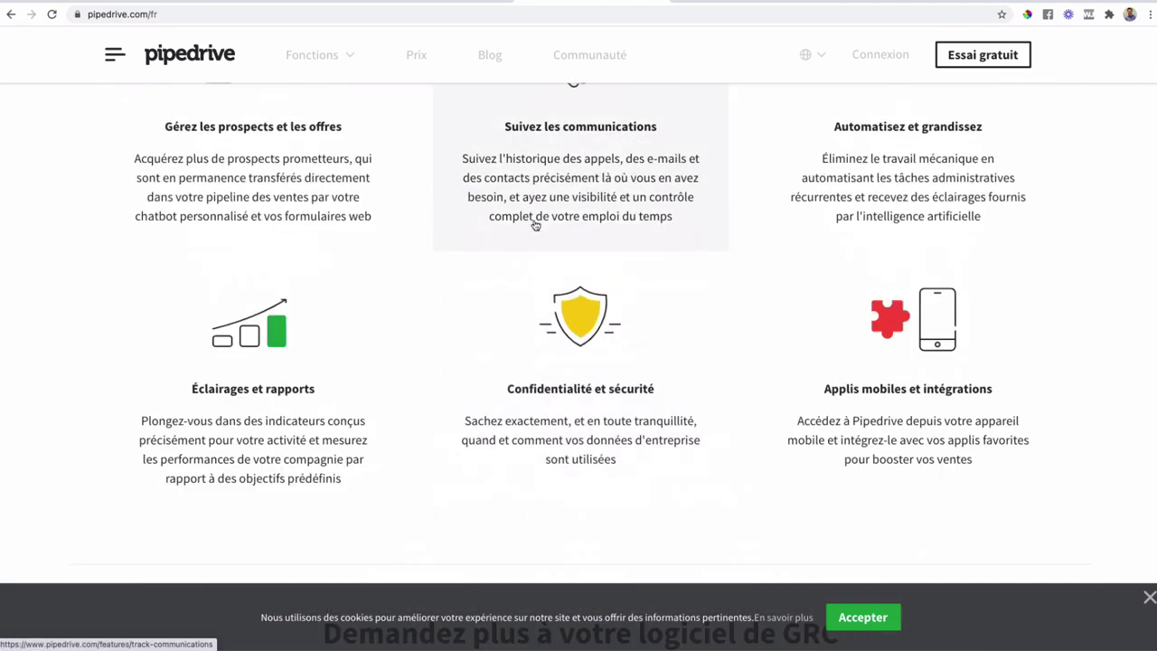
scroll(534, 225, up, 5)
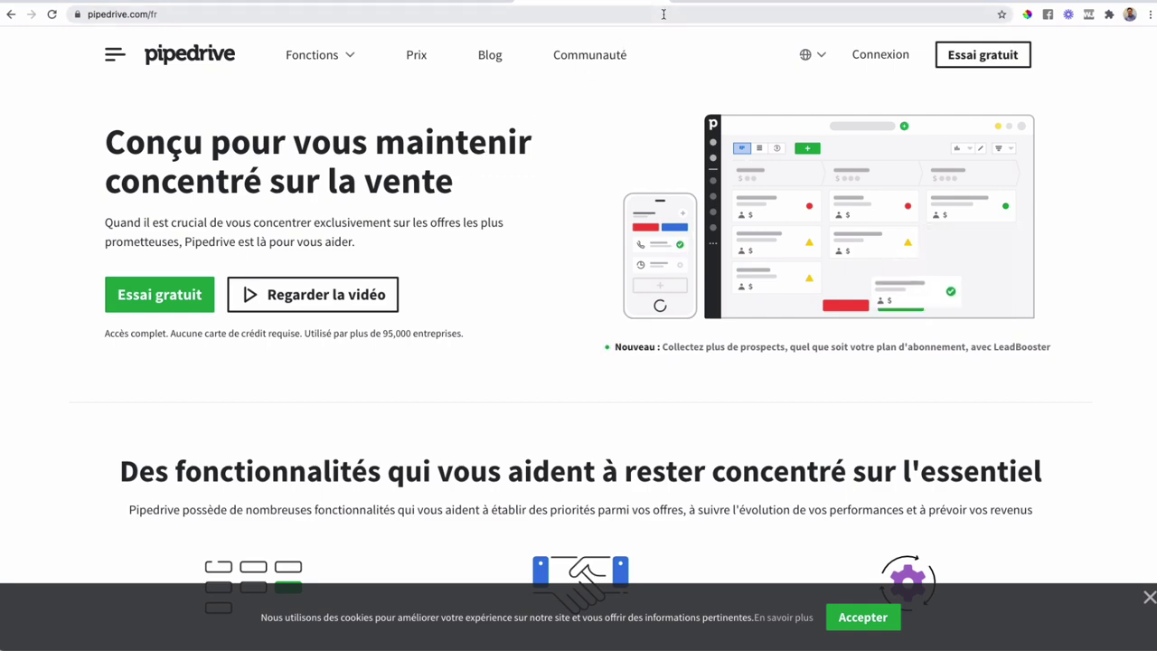
- View the Trello welcome board, then bring up HubSpot's Logiciel de vente page
click(713, 2)
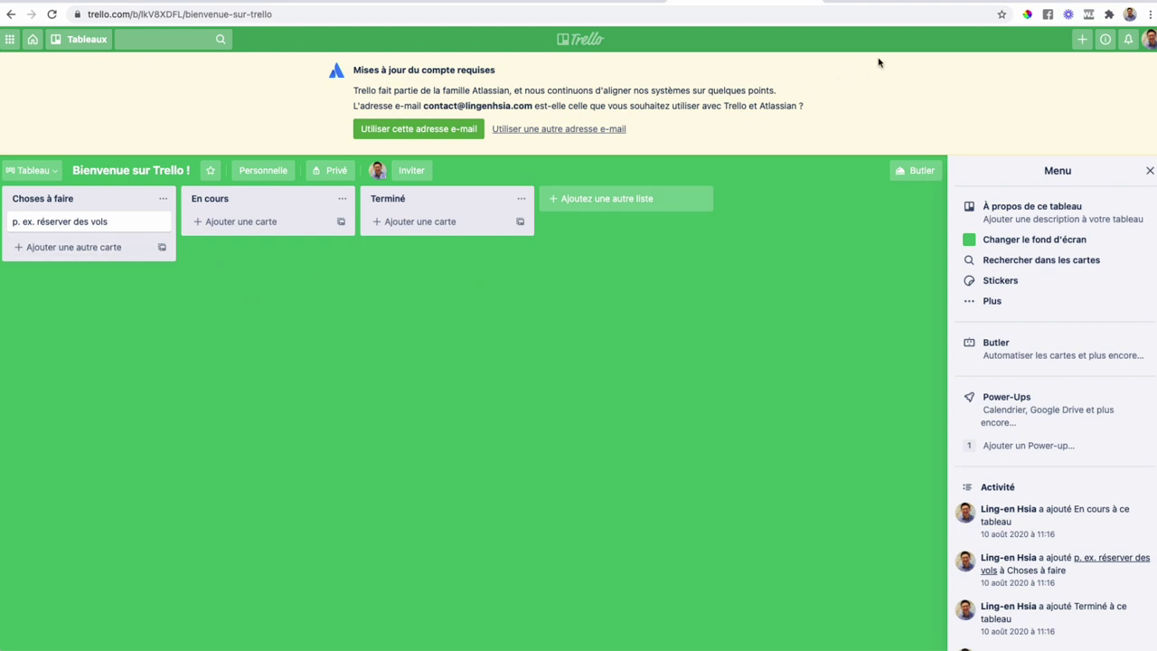
click(877, 1)
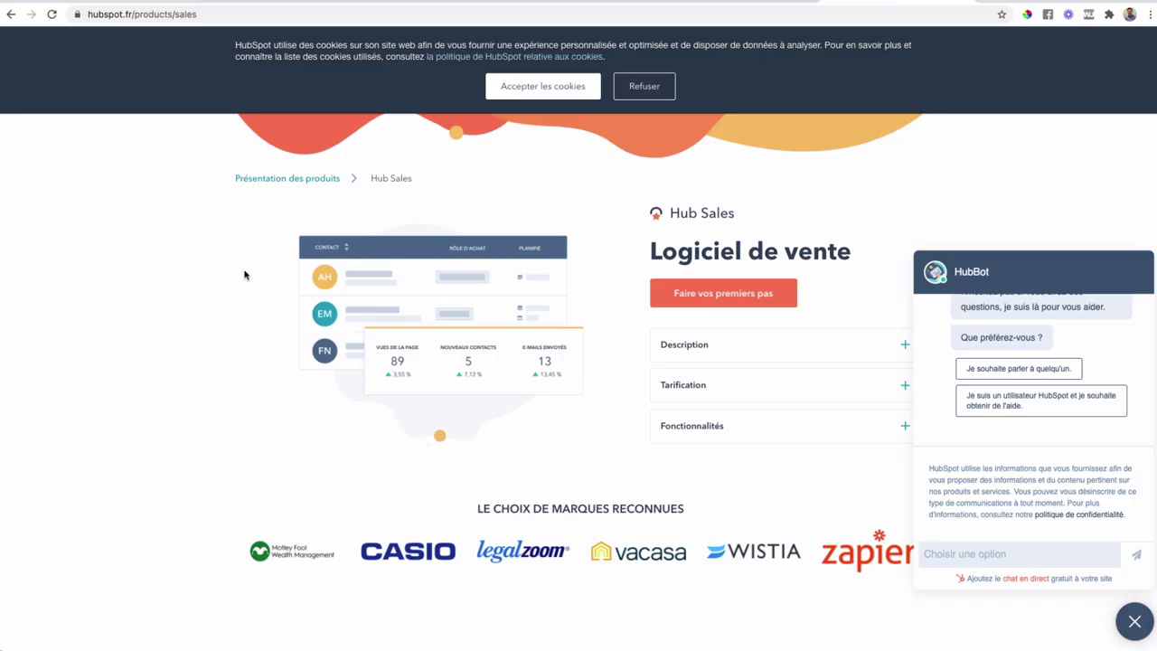
- Accept the cookies on HubSpot's sales software page
scroll(244, 275, down, 2)
scroll(244, 275, up, 2)
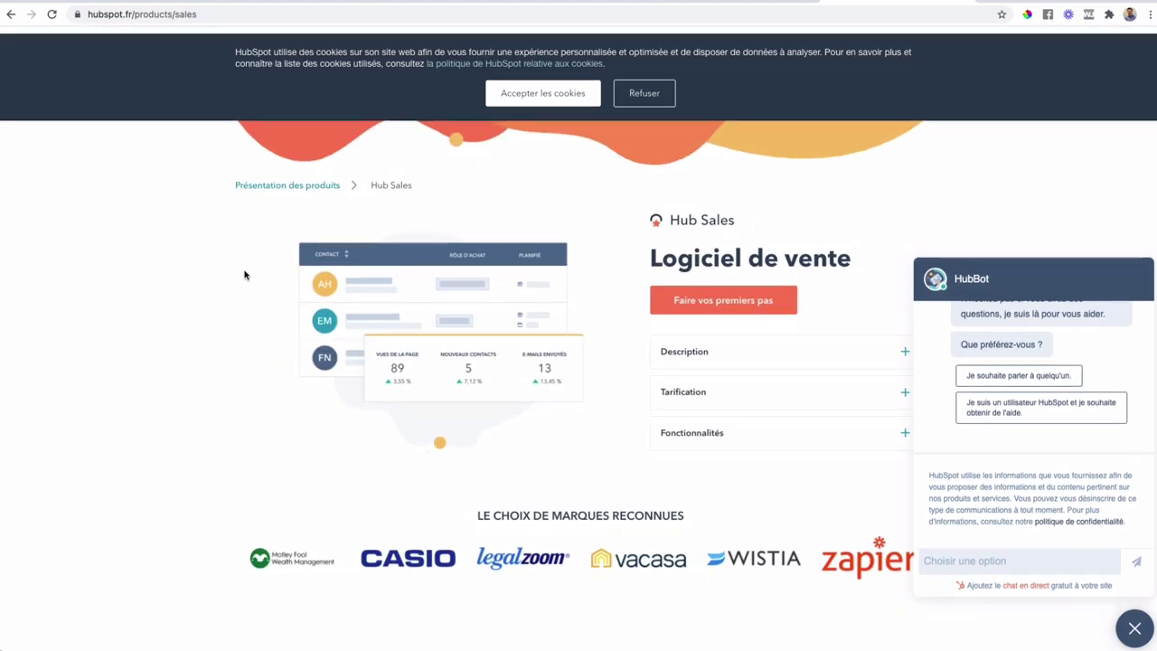
click(552, 86)
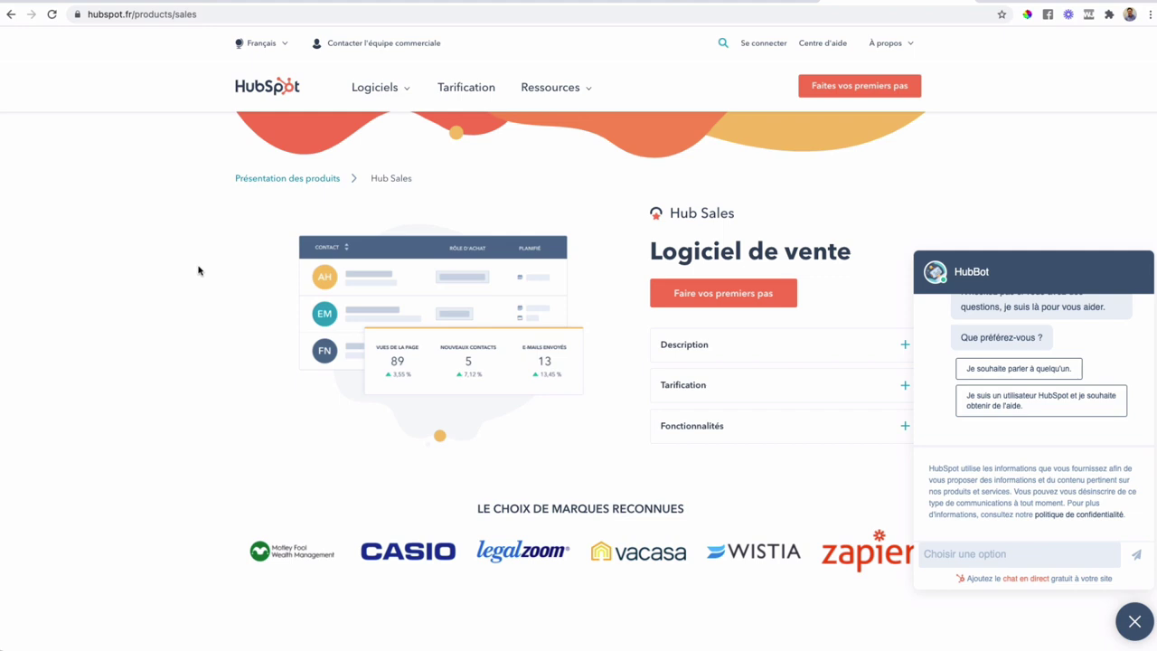
- Return to the Pipedrive French homepage by way of the Trello board
scroll(204, 284, down, 2)
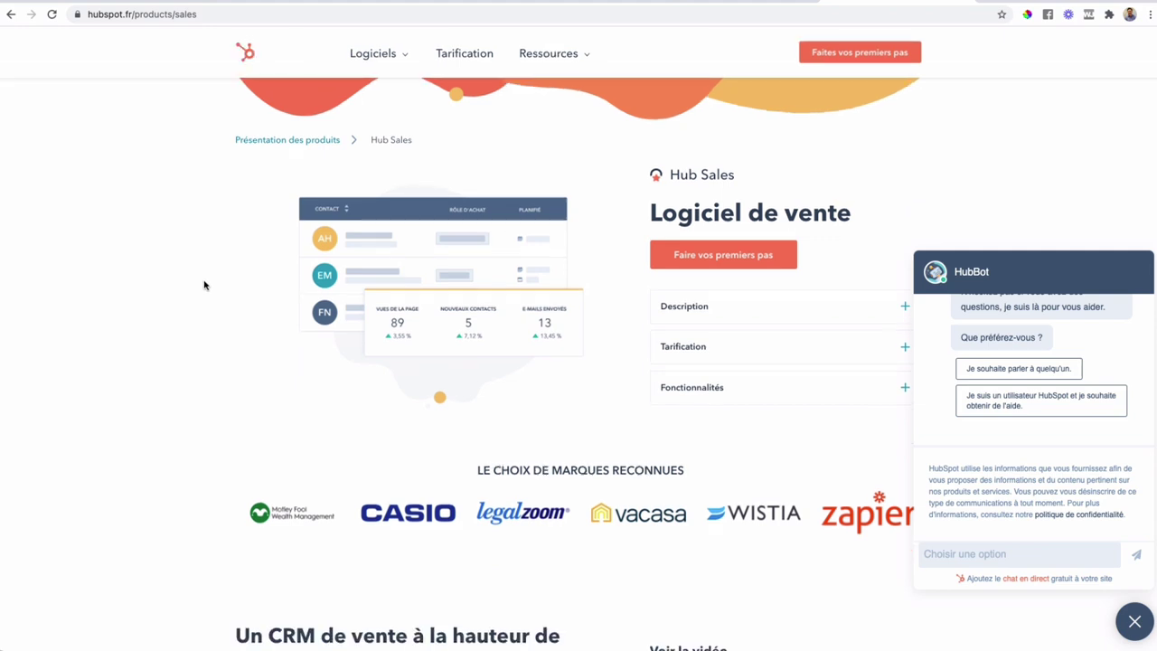
scroll(204, 285, up, 2)
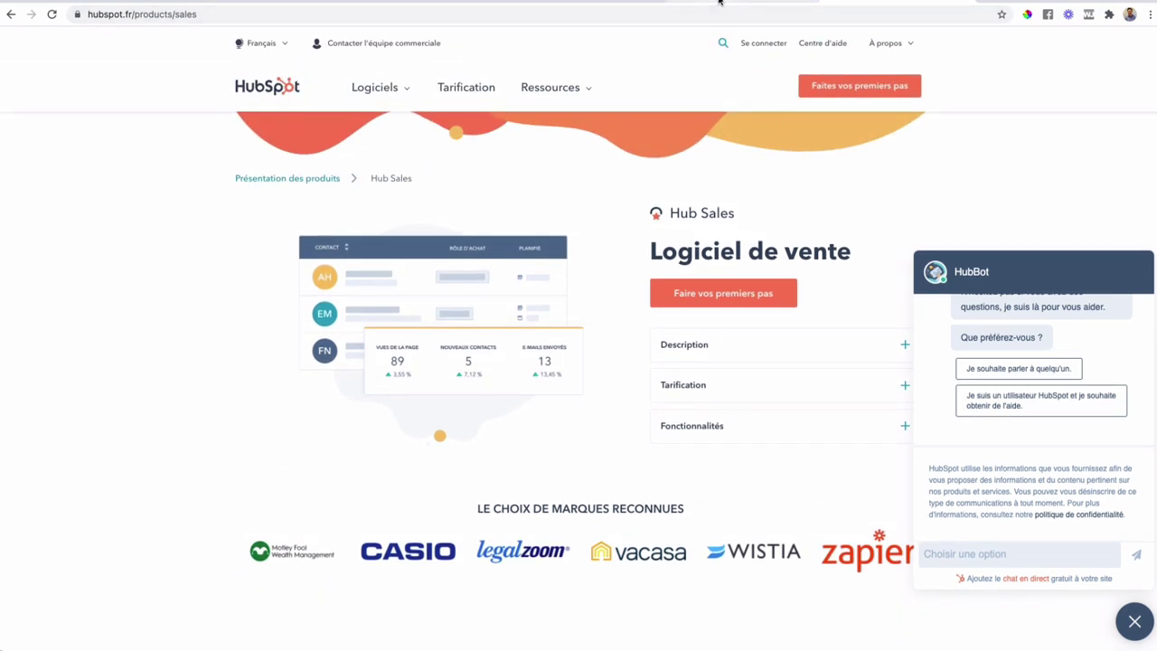
click(687, 4)
click(604, 3)
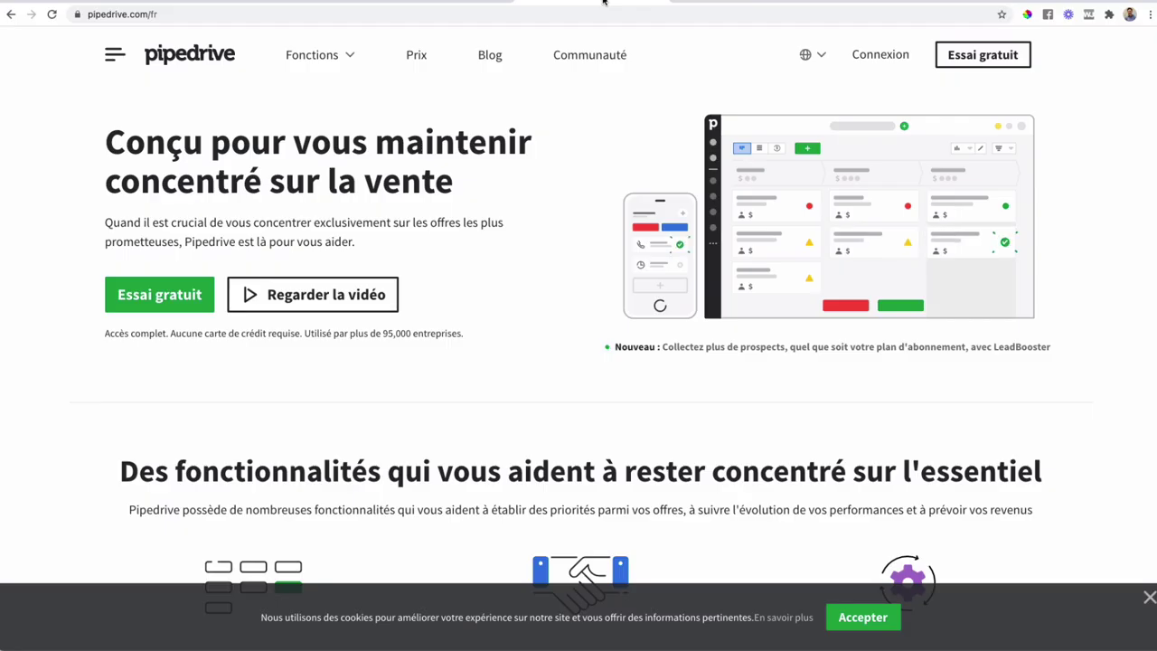
- Look over the Démo pipeline stages and empty deals board, then show the free-trial sign-up page
click(456, 3)
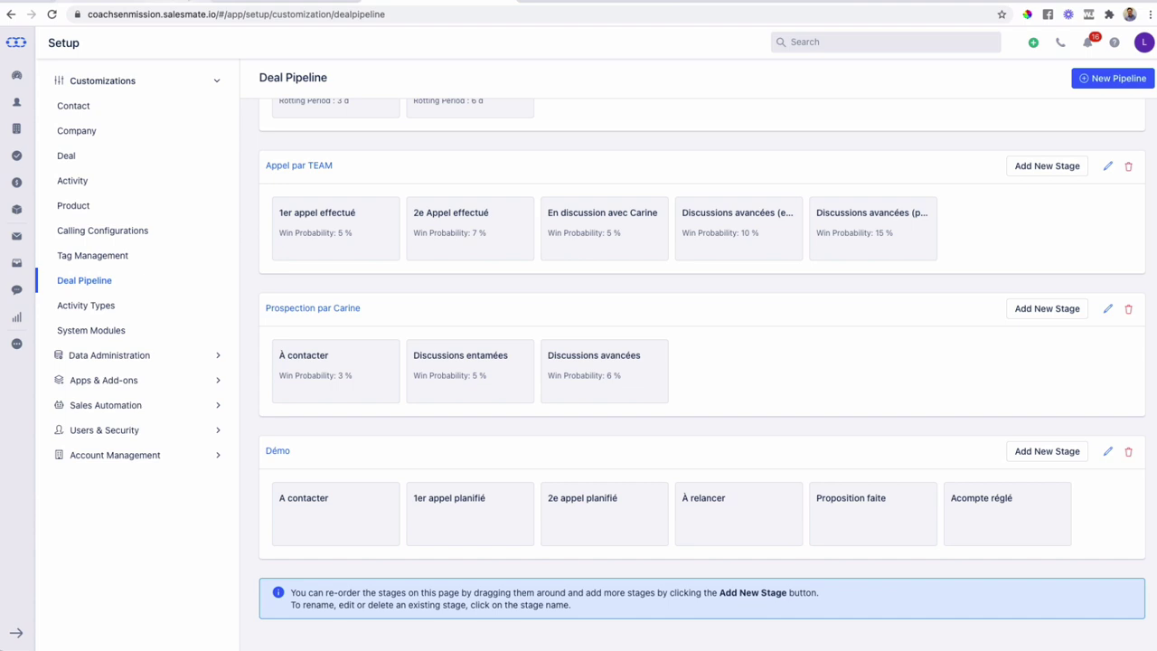
click(121, 2)
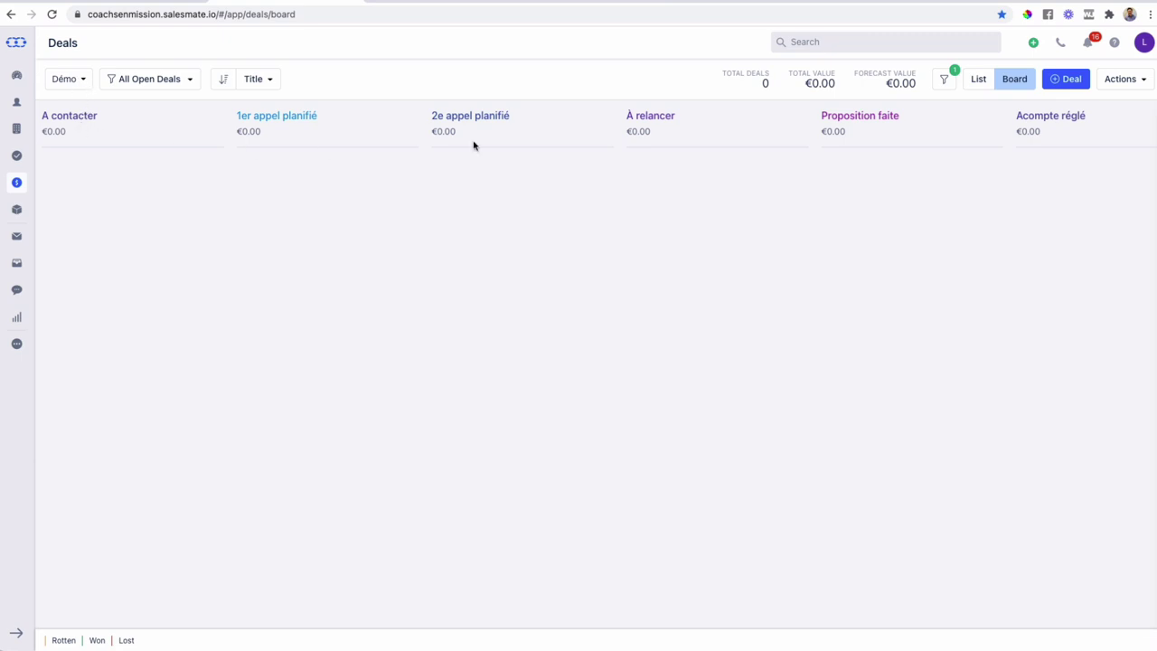
scroll(687, 137, right, 1)
scroll(615, 148, left, 1)
scroll(263, 157, right, 1)
scroll(217, 160, left, 1)
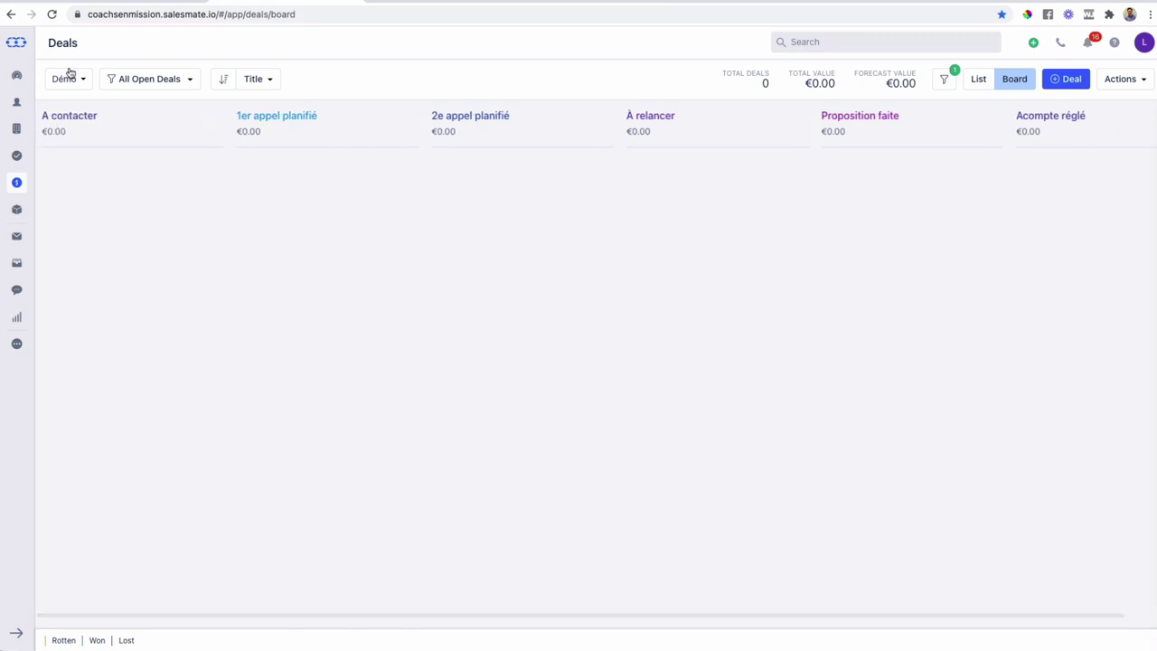
click(269, 2)
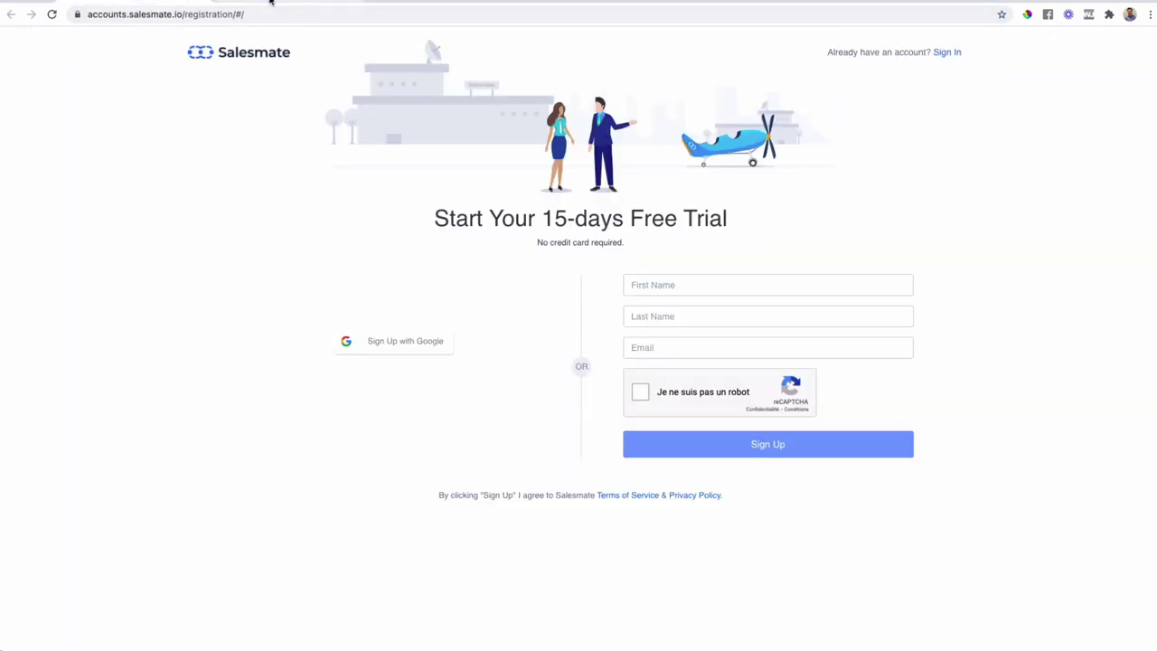
- Go to Setup from the account menu and open the Deal layout customization page
click(270, 1)
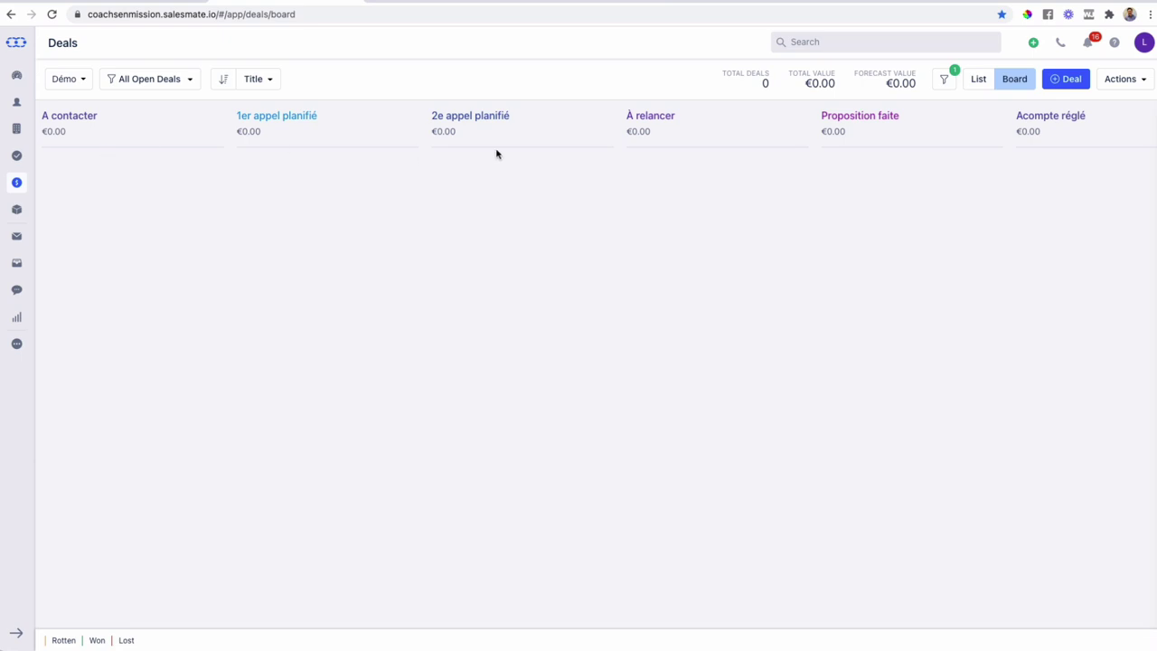
click(1145, 45)
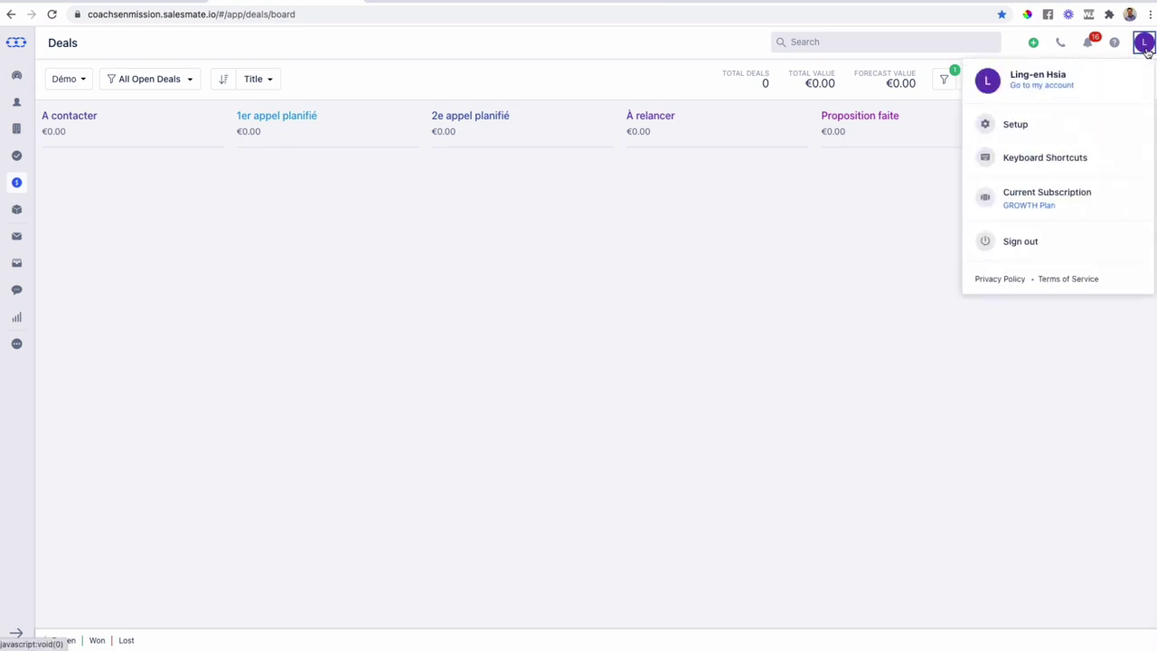
click(1062, 120)
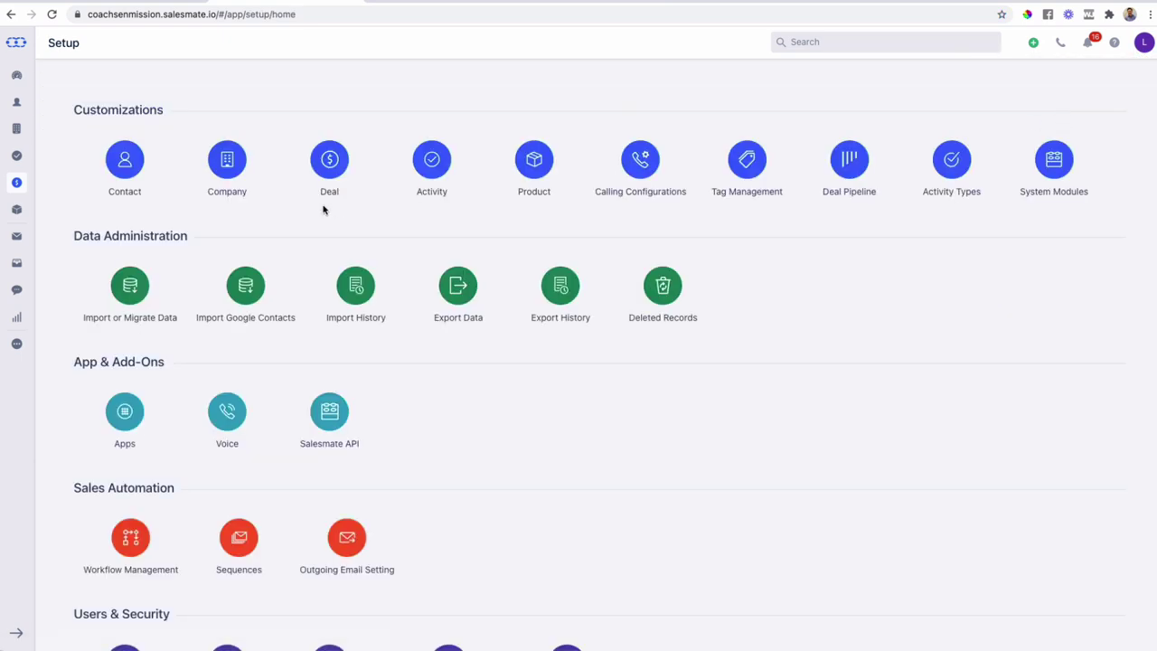
click(1142, 45)
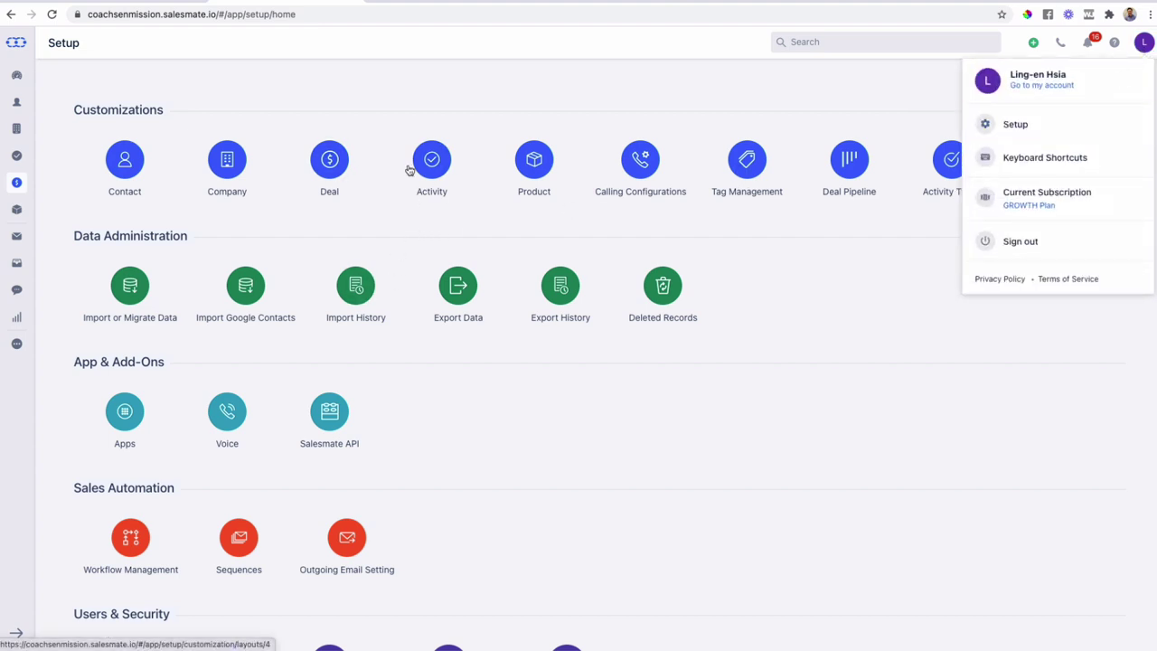
click(329, 163)
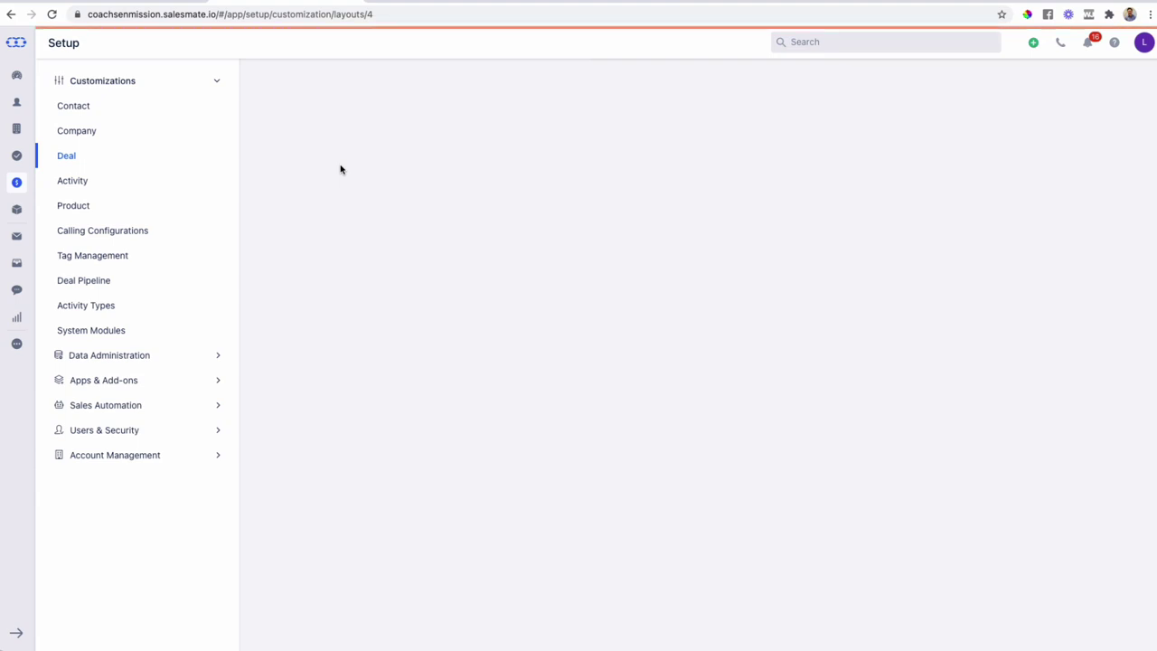
click(165, 3)
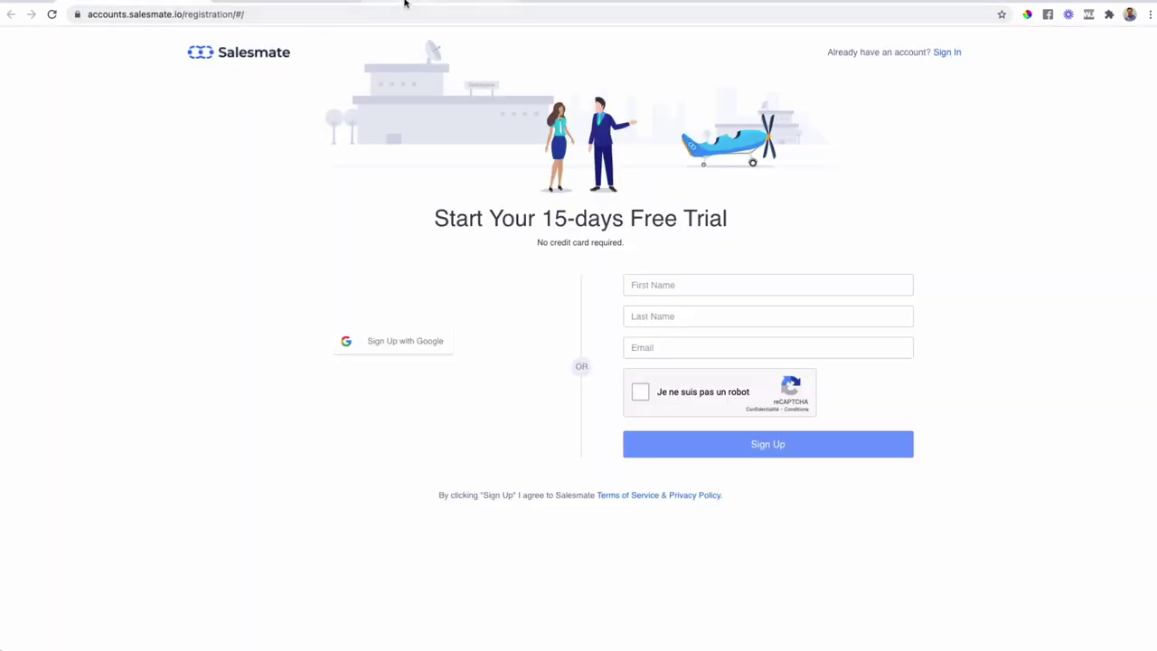
click(303, 2)
click(52, 165)
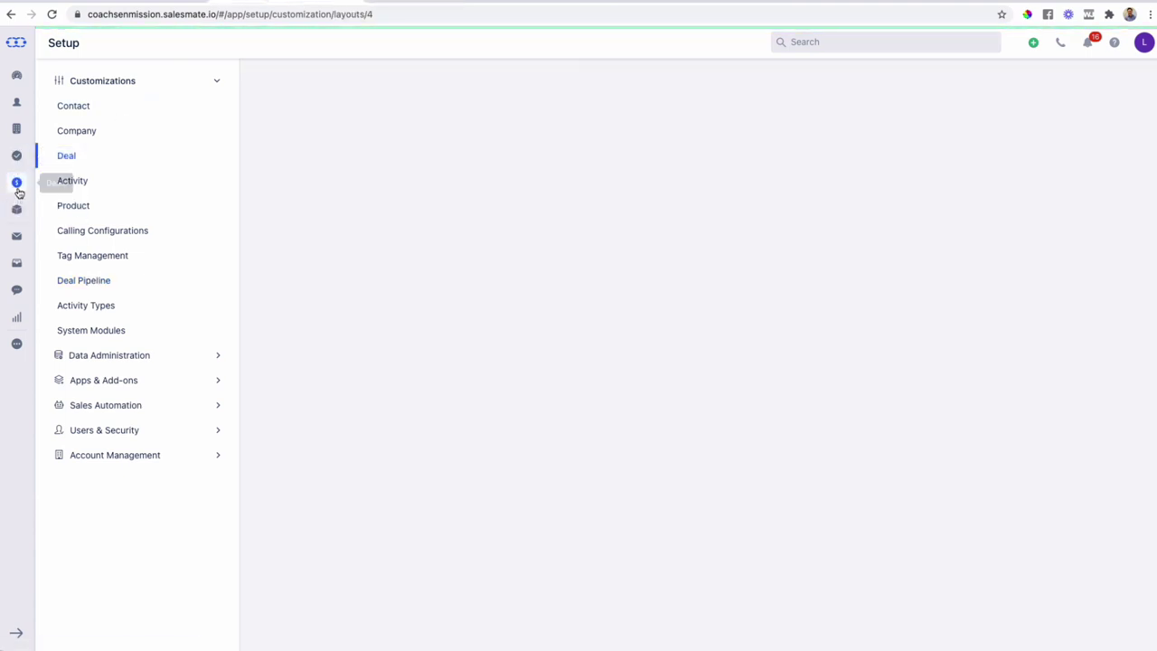
- Add an 'Oui' stage to the Démo pipeline
click(16, 182)
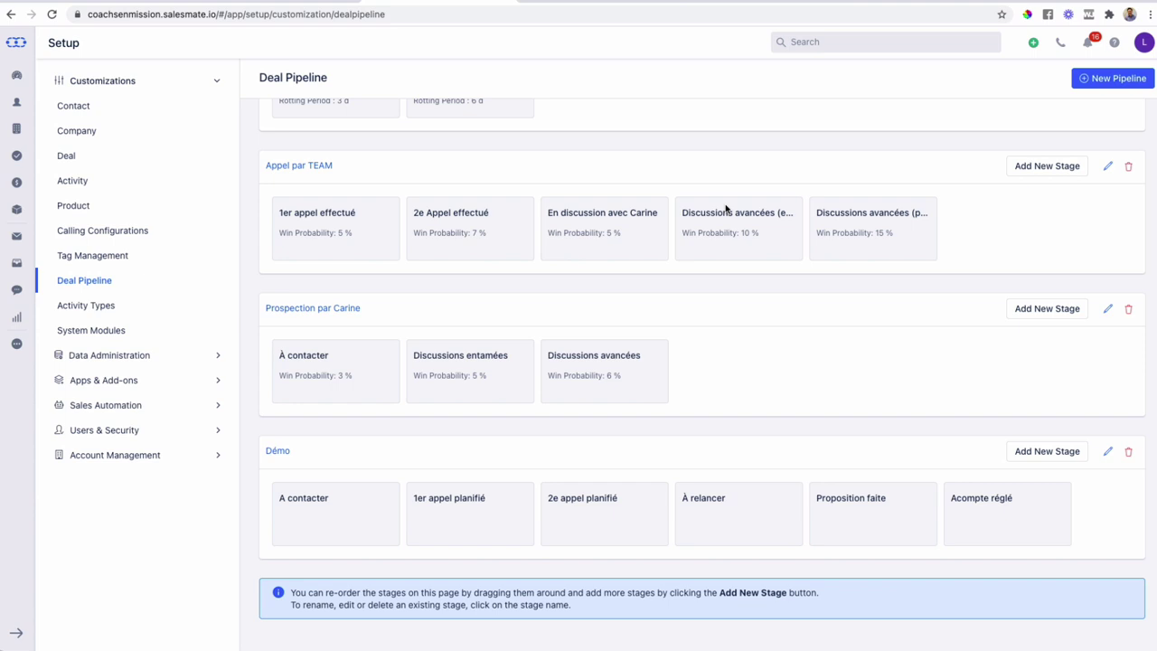
scroll(728, 210, up, 2)
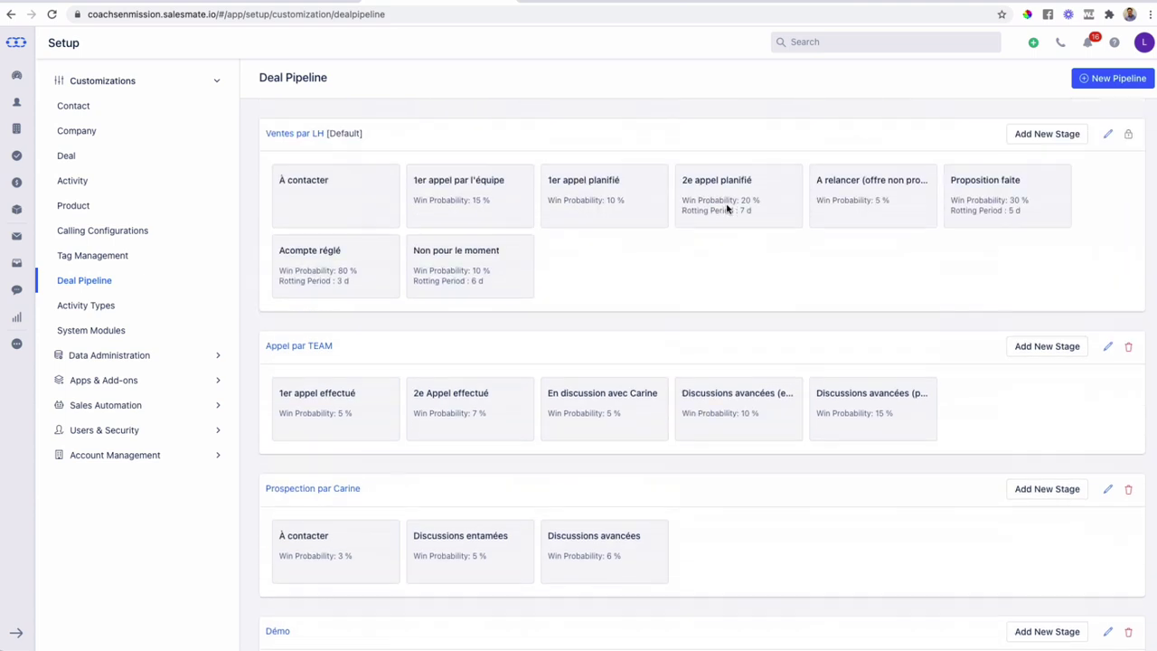
scroll(633, 208, down, 2)
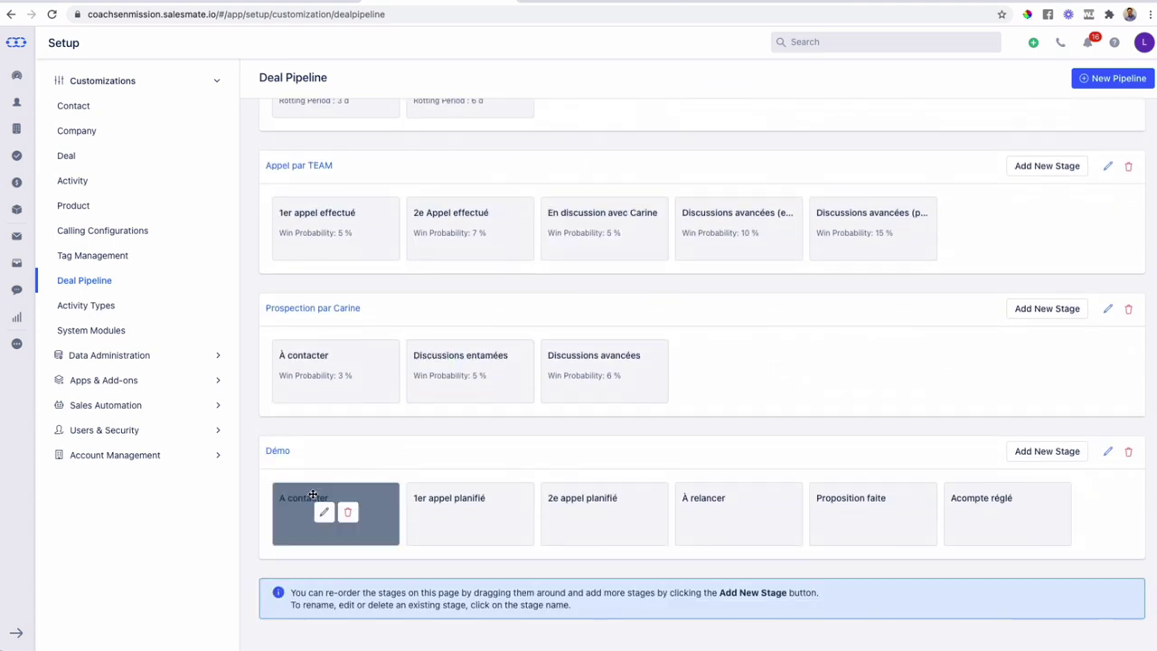
mouse_move(303, 508)
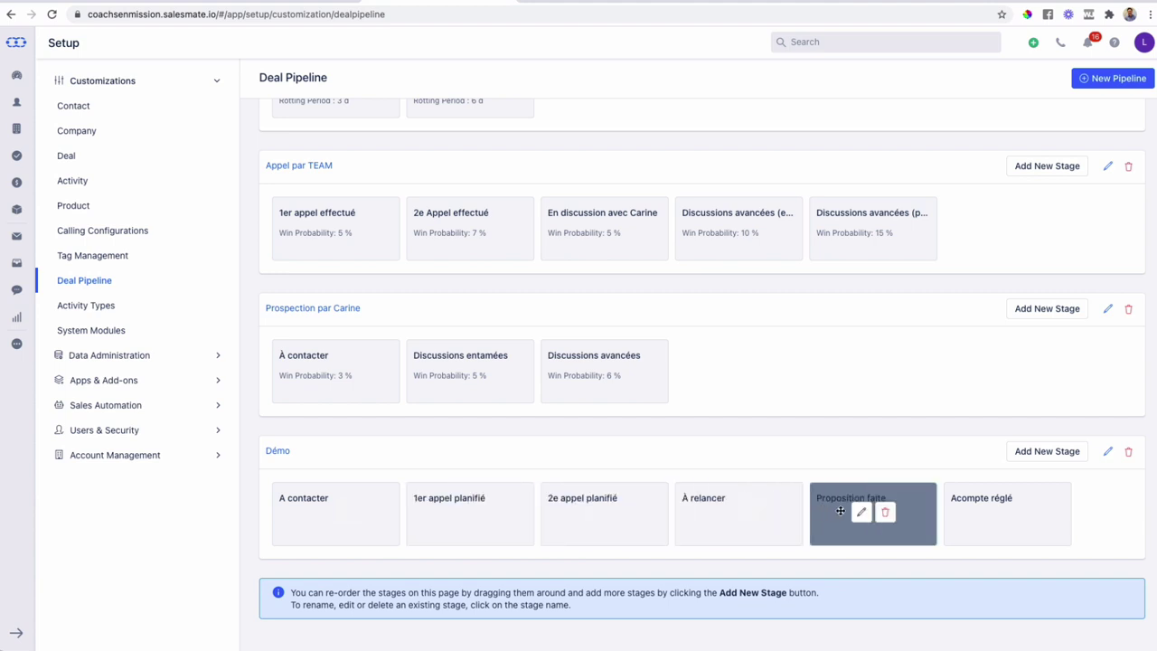
click(1042, 458)
click(495, 167)
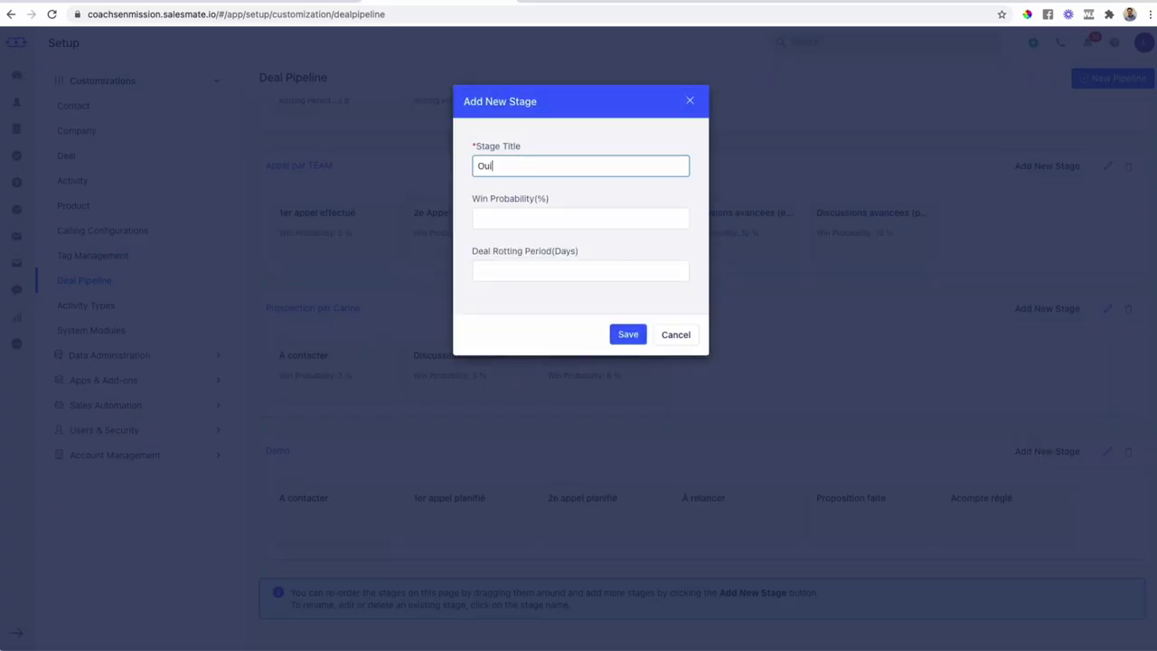
click(630, 334)
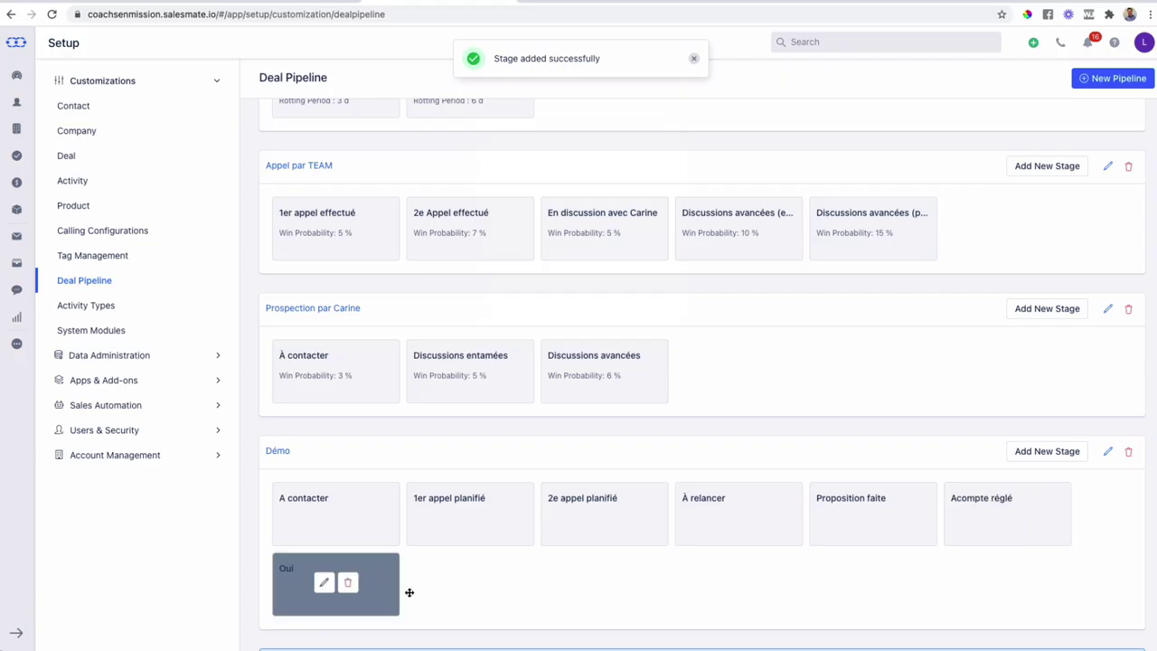
- Add a 'Non (pour le moment)' stage after Oui, bringing Démo to eight stages
click(1039, 452)
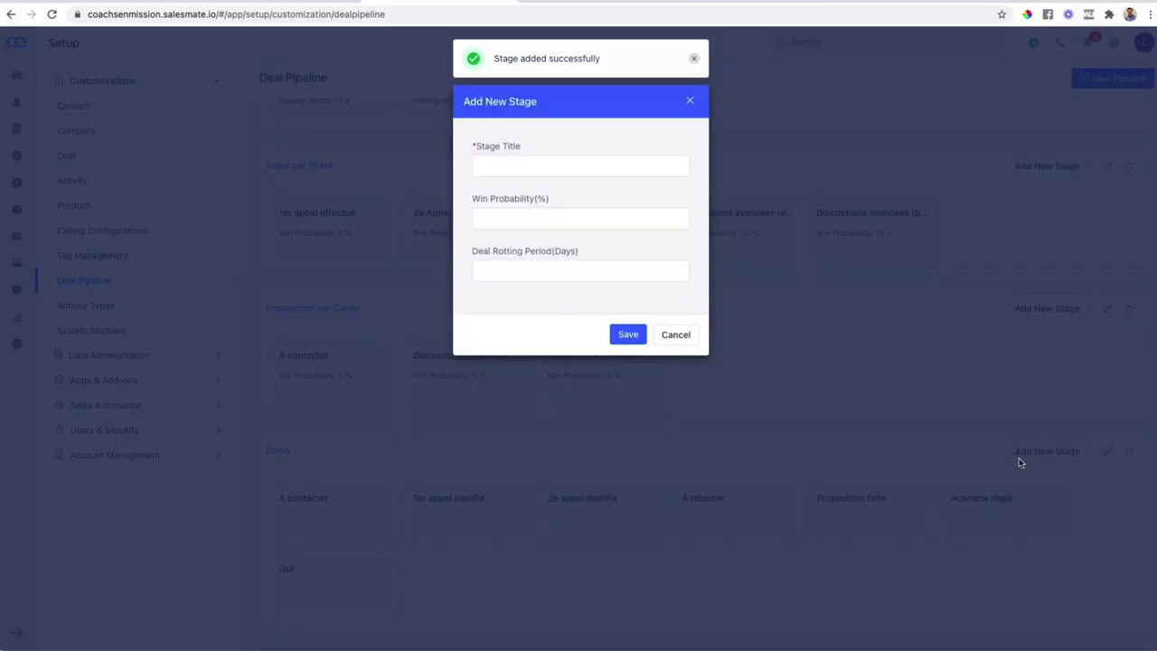
click(552, 166)
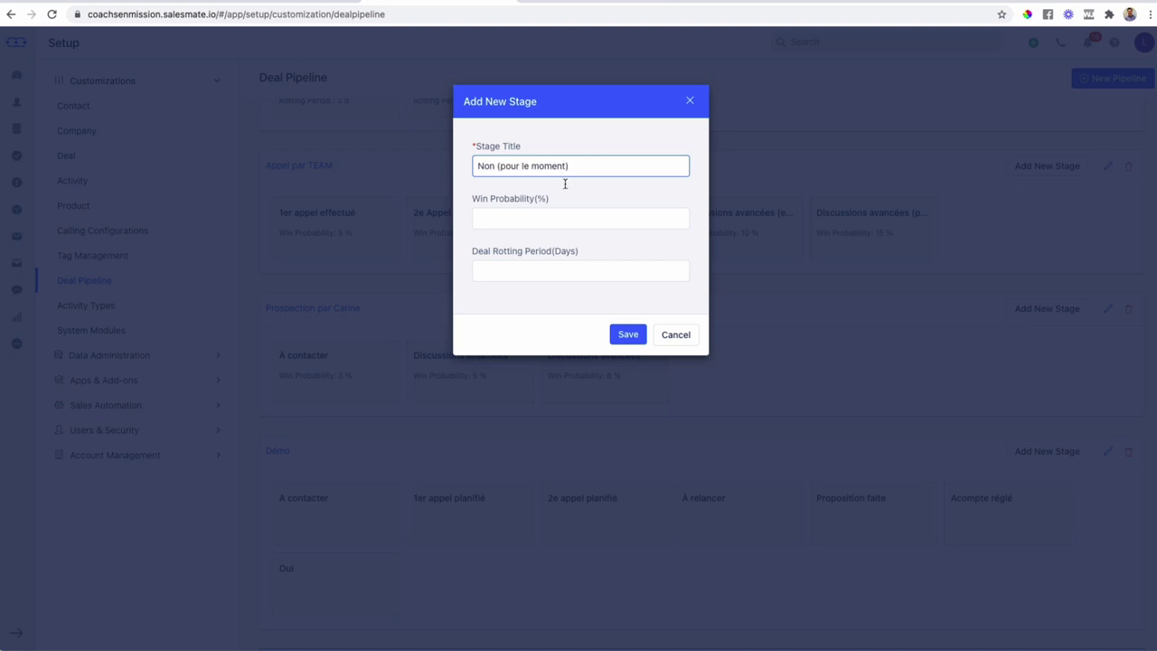
click(639, 335)
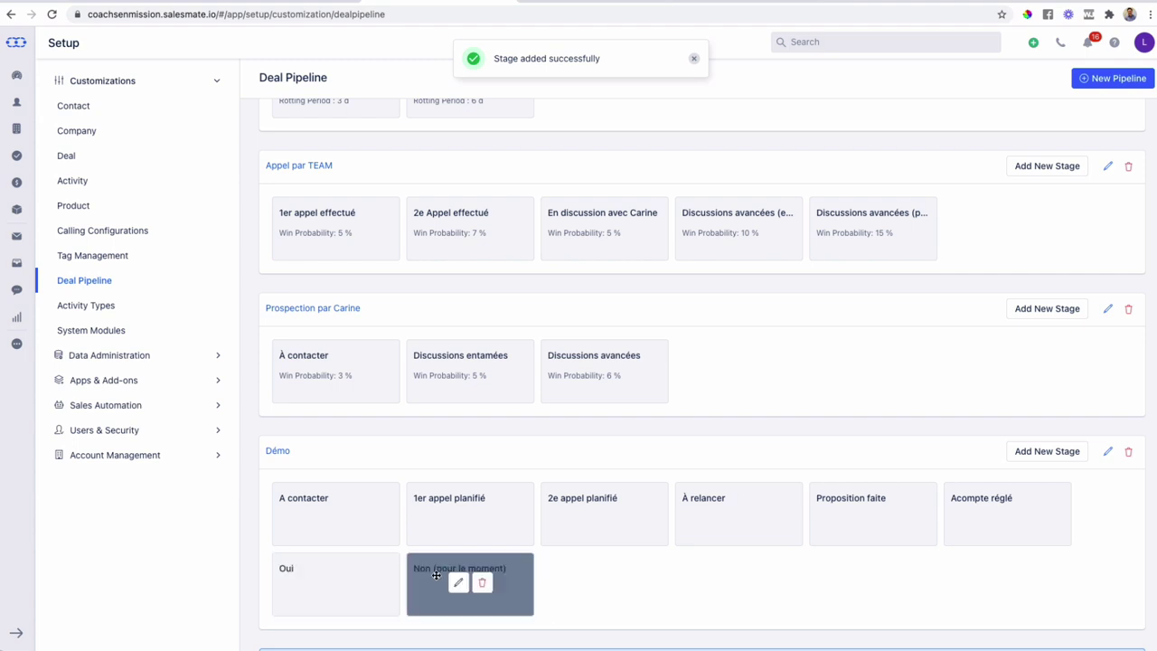
click(1143, 43)
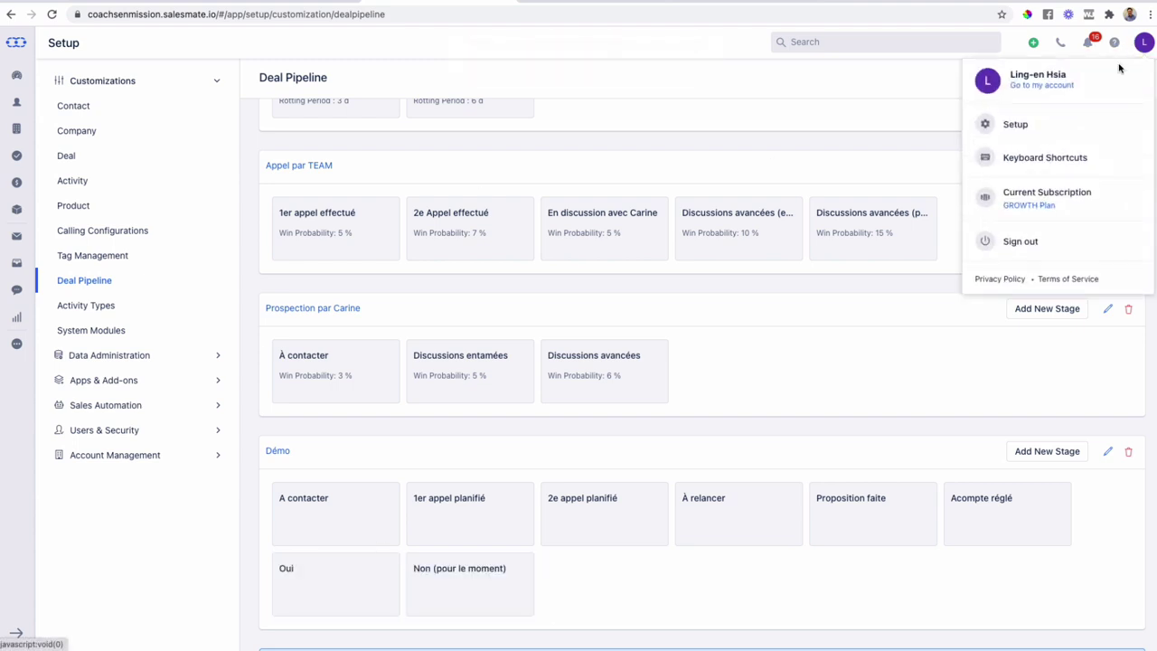
click(1140, 43)
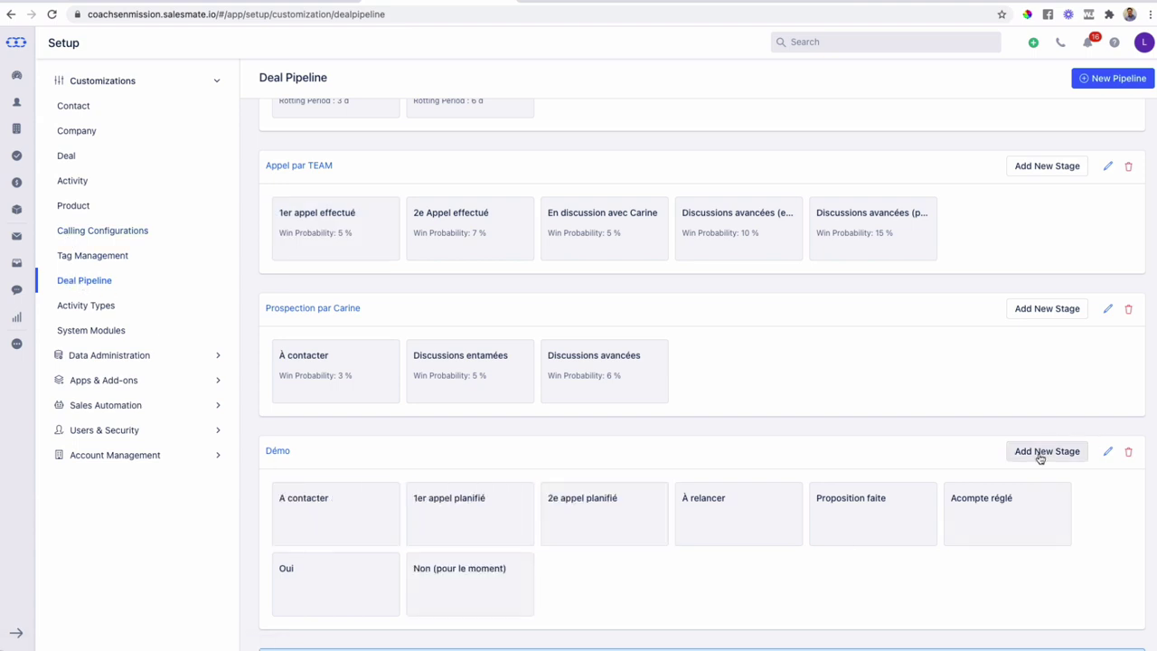
mouse_move(881, 522)
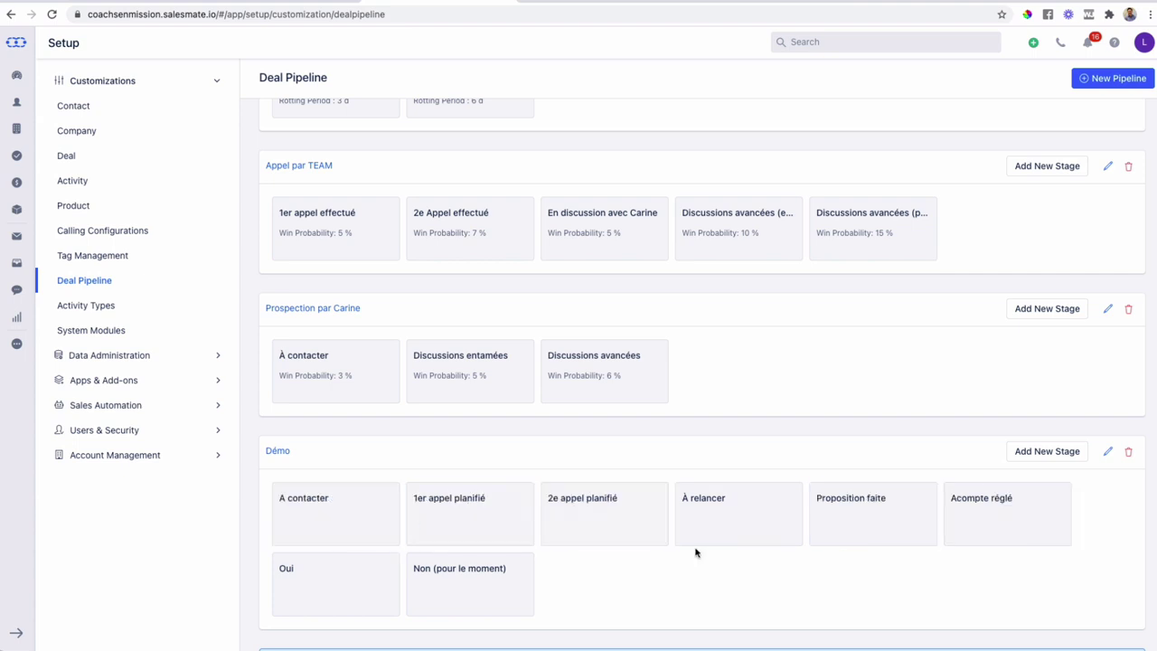
- Reload the deals board and open it from the pipeline setup page
click(252, 2)
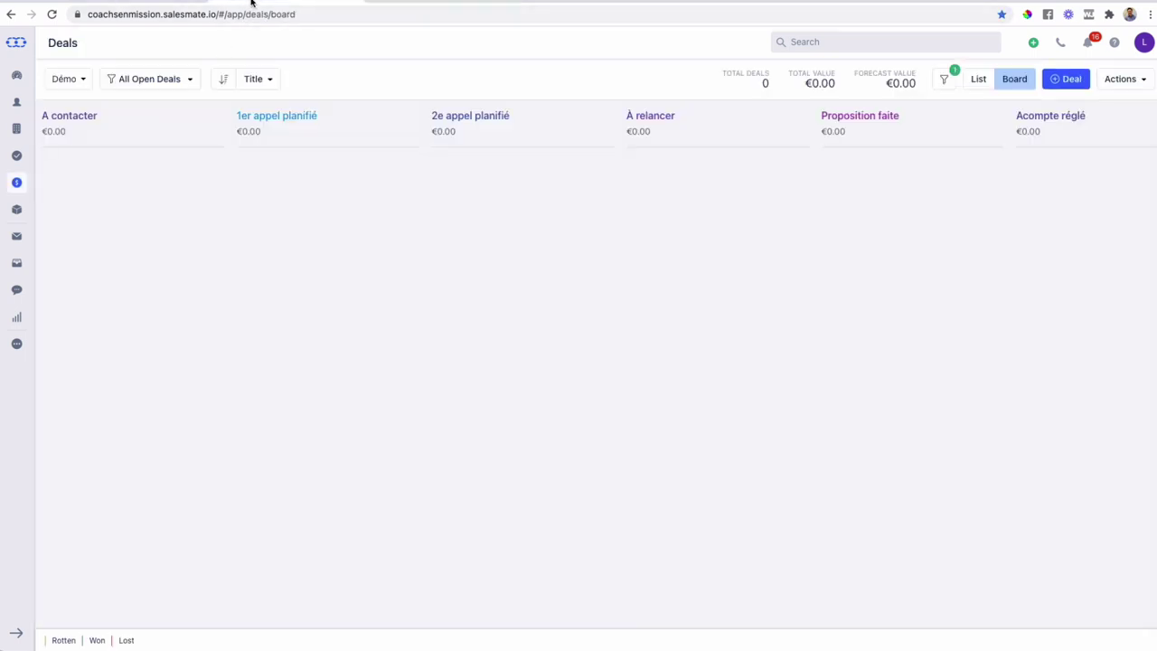
click(53, 15)
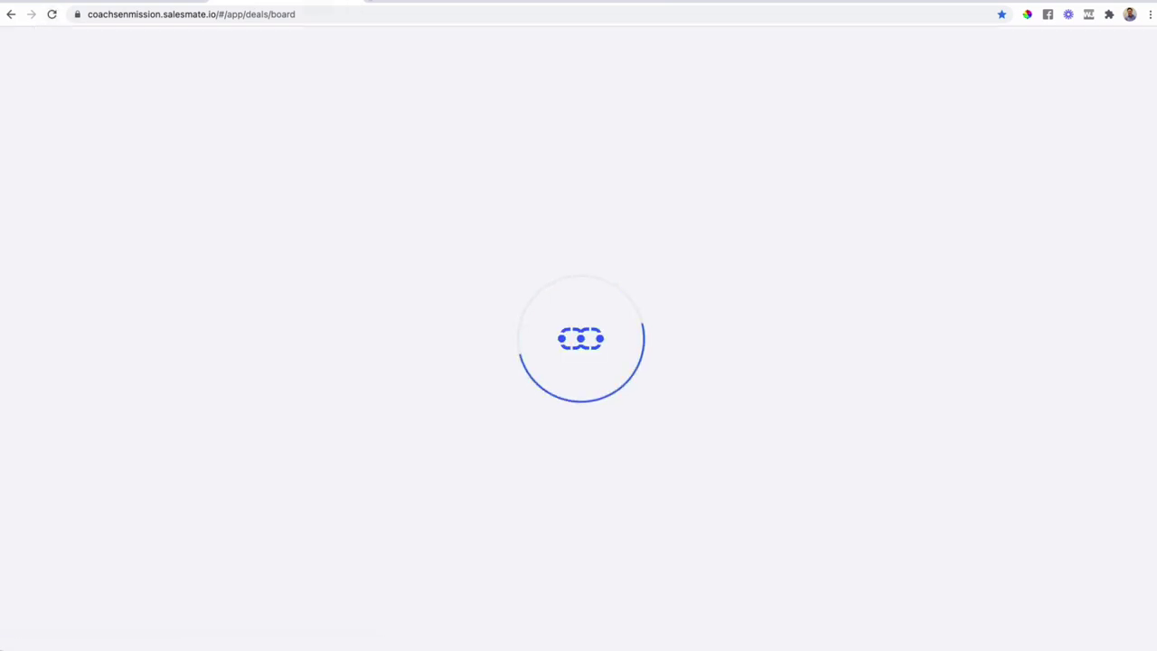
click(382, 2)
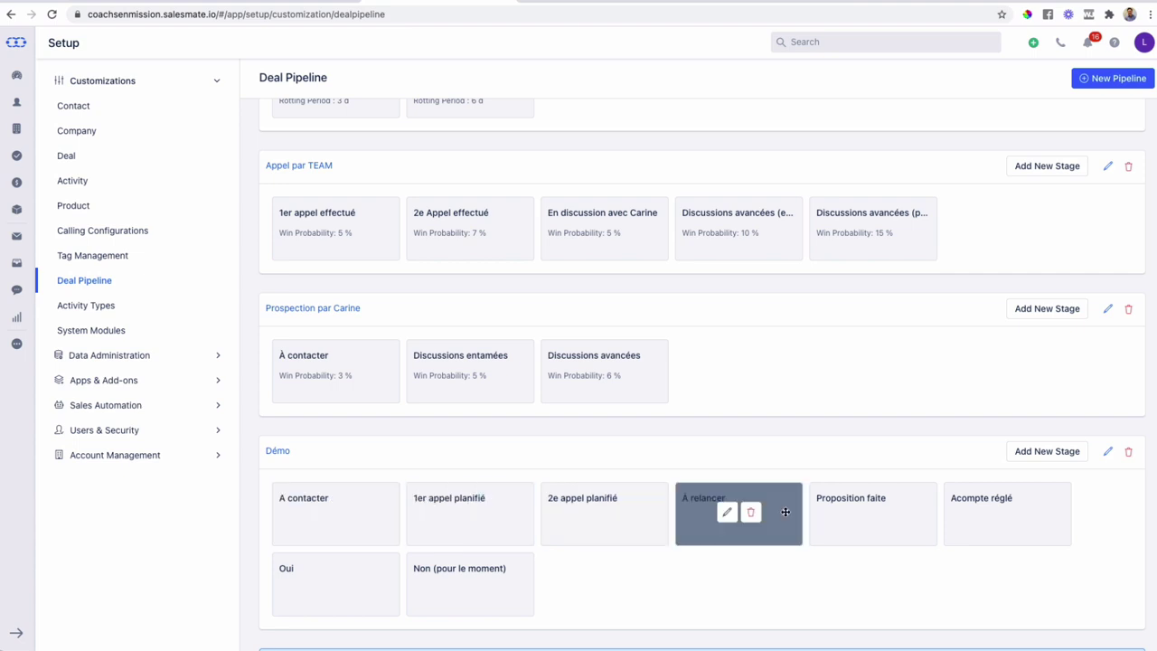
click(268, 3)
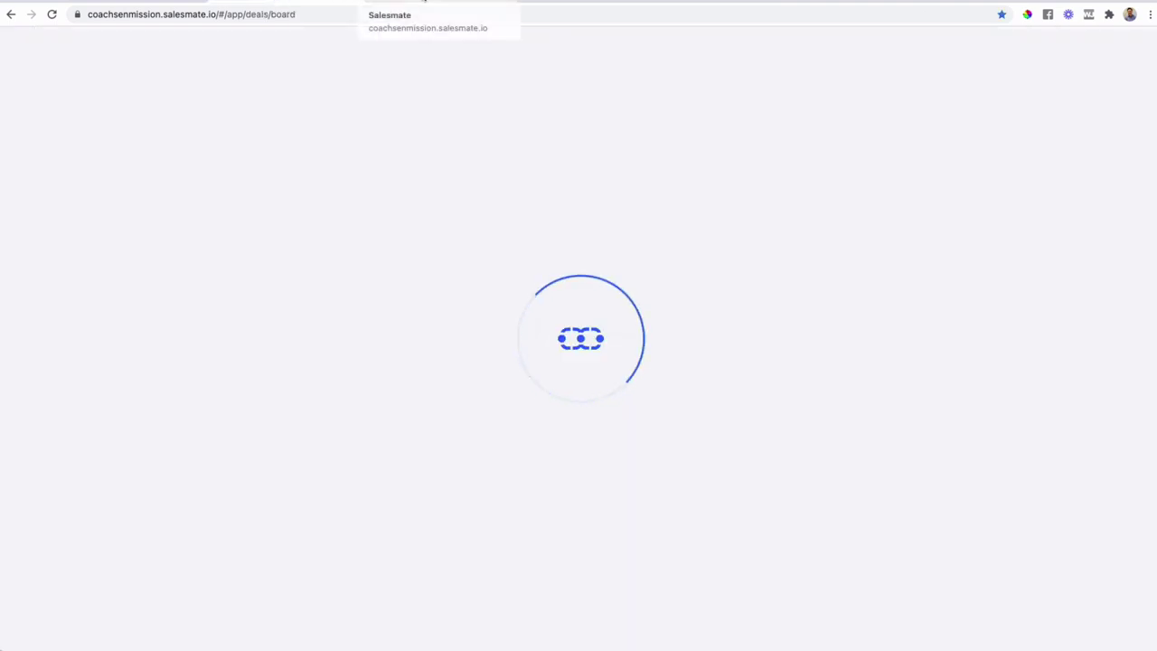
click(423, 3)
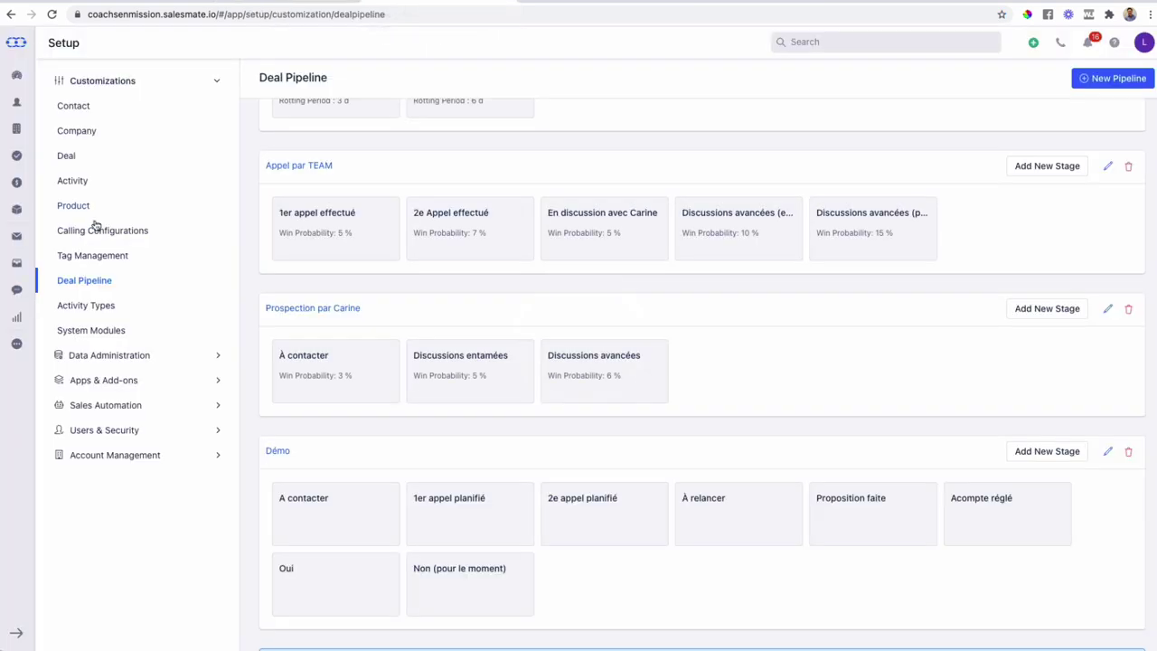
click(23, 187)
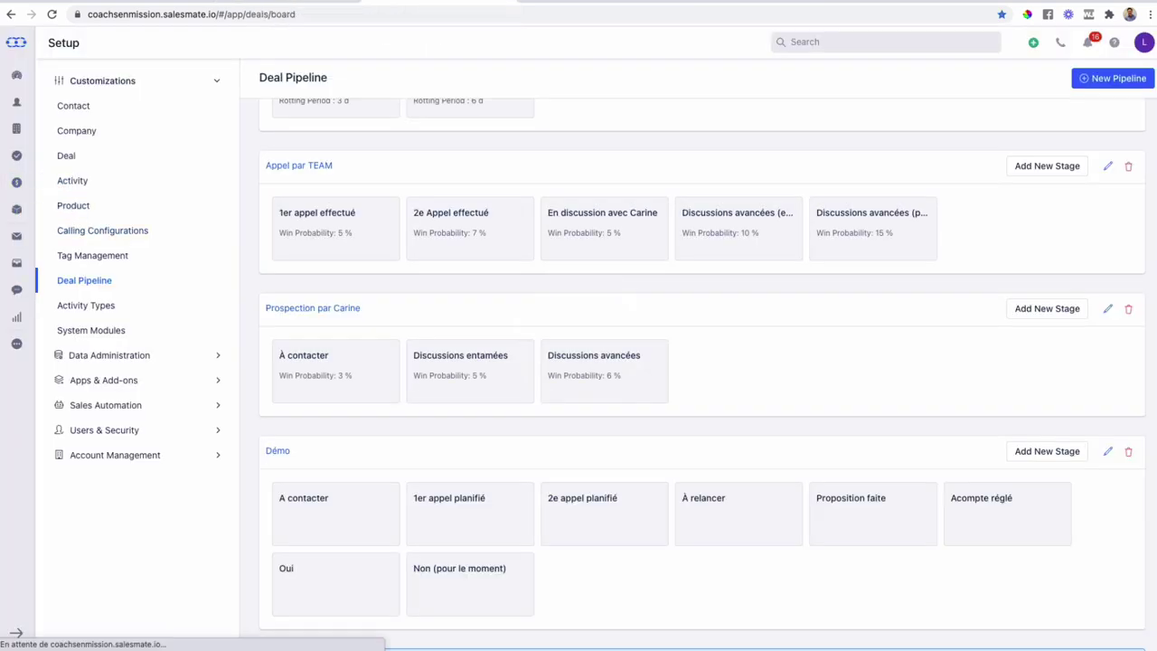
- Select the Démo pipeline to show its empty stage columns, starting at A contacter
click(127, 79)
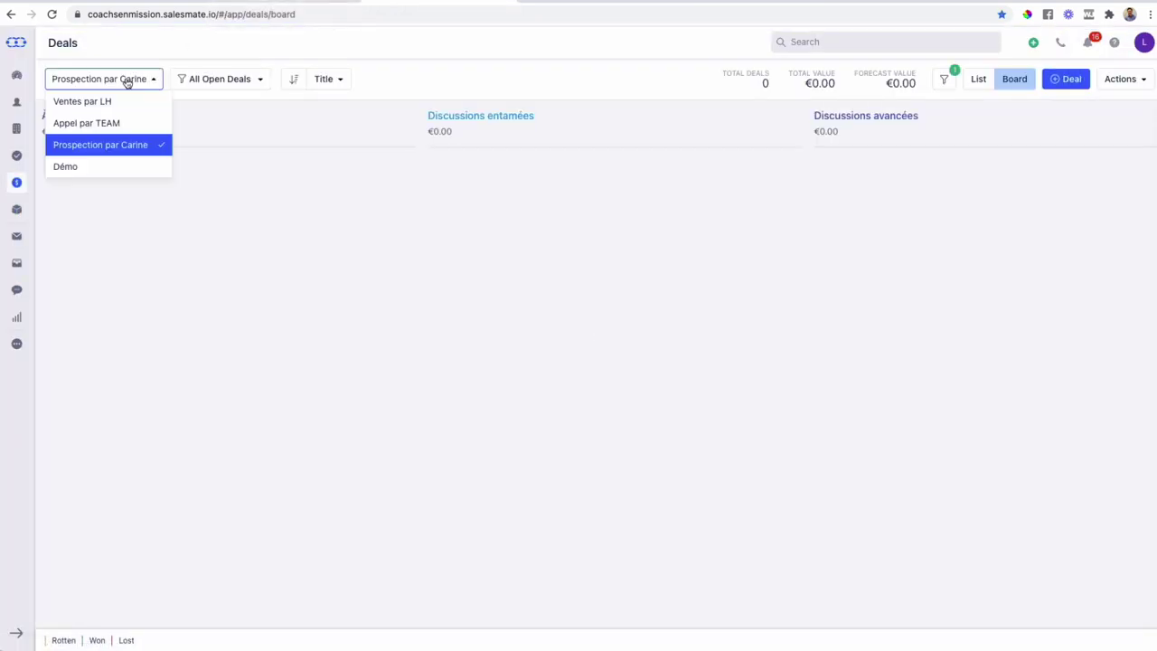
click(103, 166)
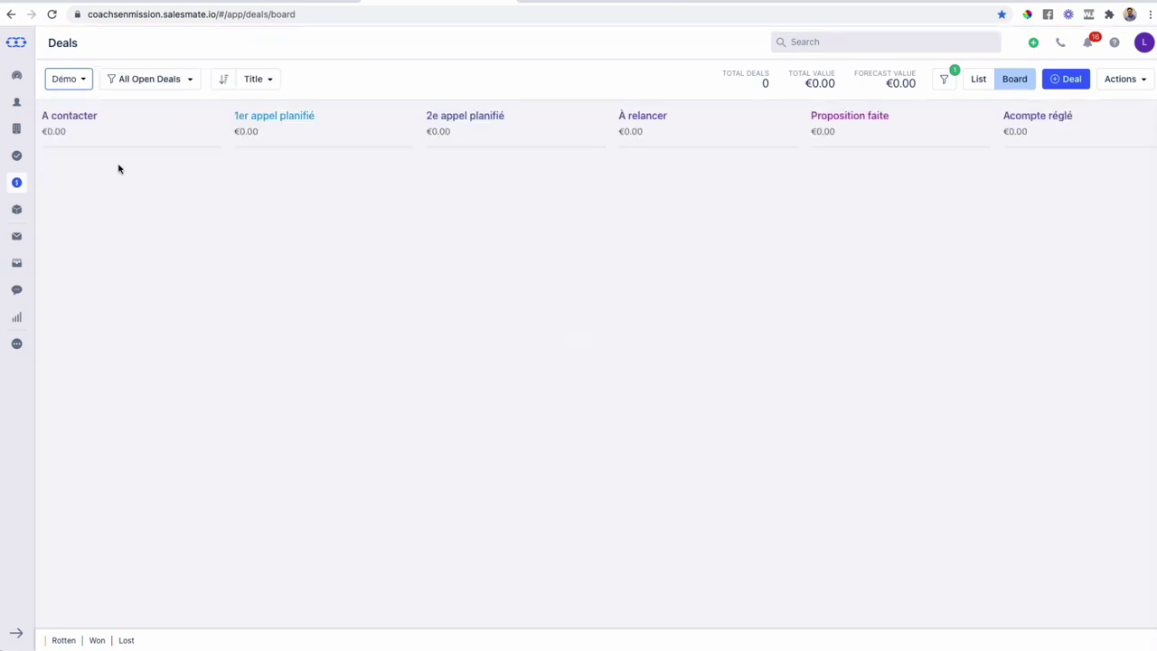
scroll(624, 239, right, 5)
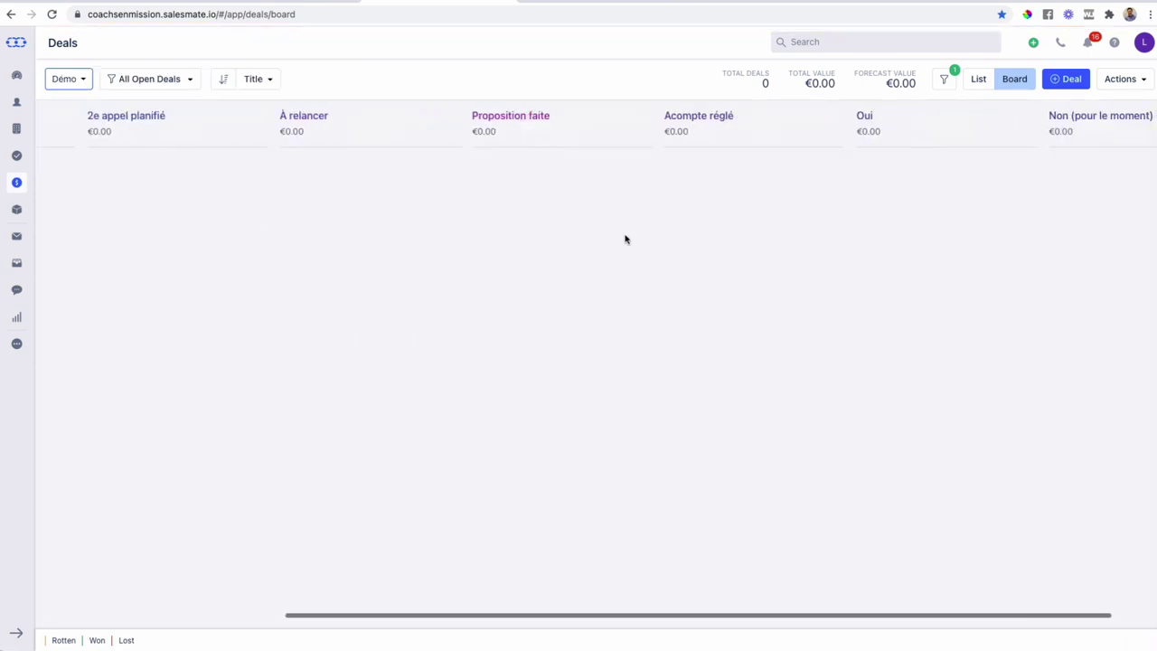
scroll(624, 238, left, 5)
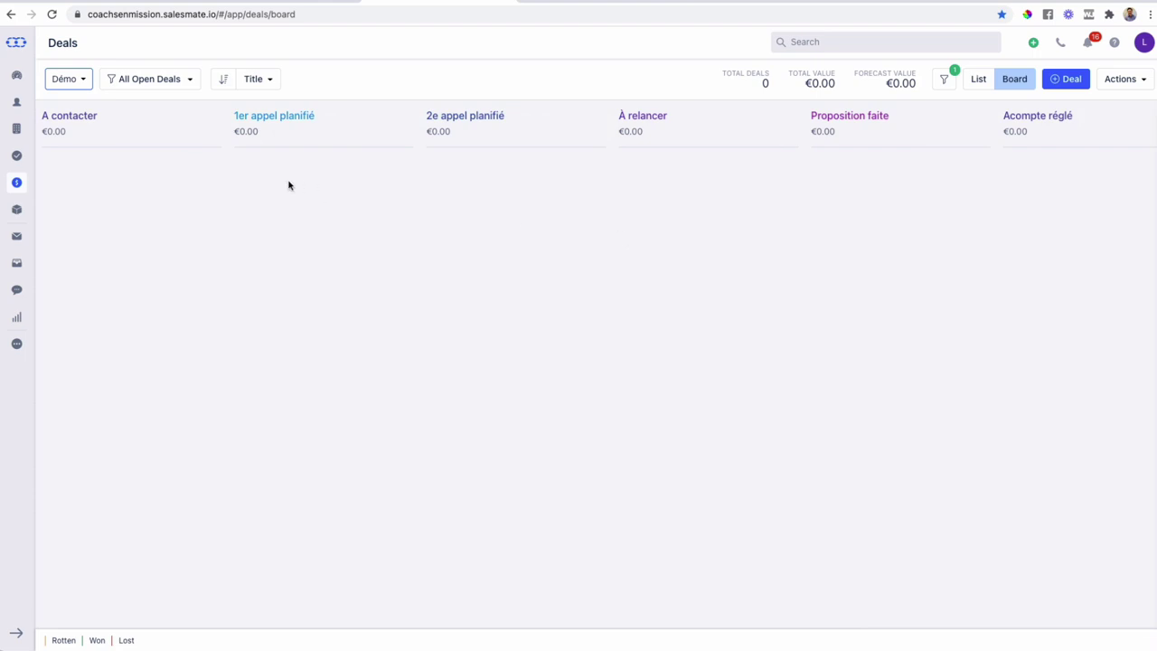
scroll(220, 235, left, 1)
- Start a new deal and replace its title with the contact's full name
click(1062, 81)
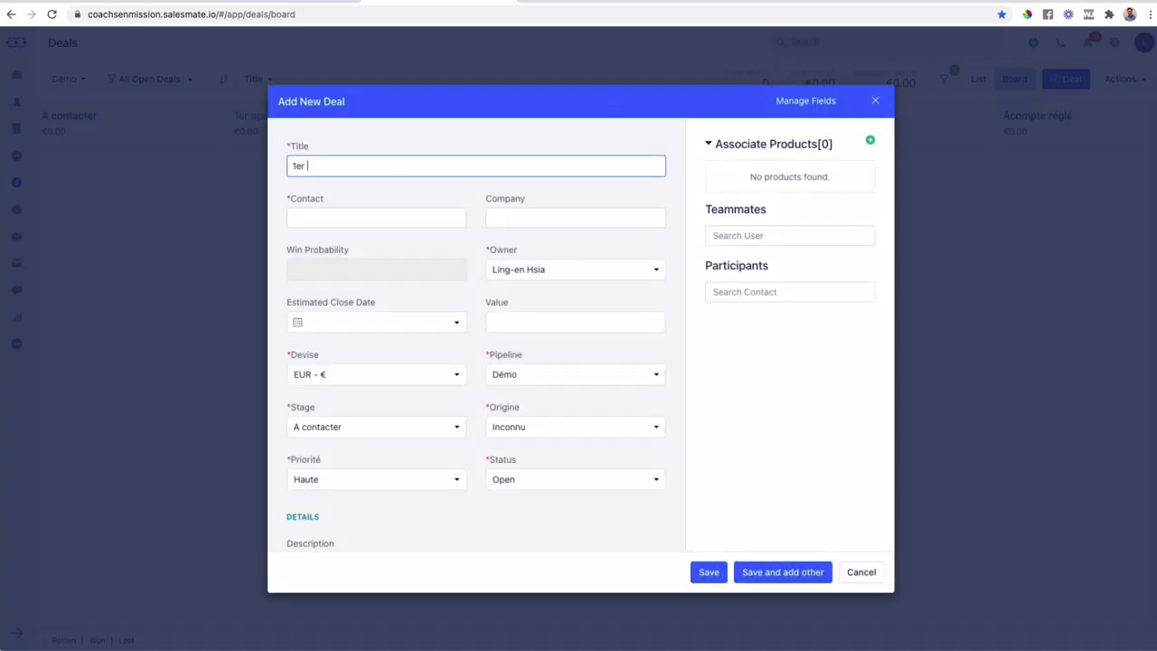
key(super+a)
text(Ma)
- Create a new contact from the typed first name, add its e-mail, and attach it to the deal
click(376, 218)
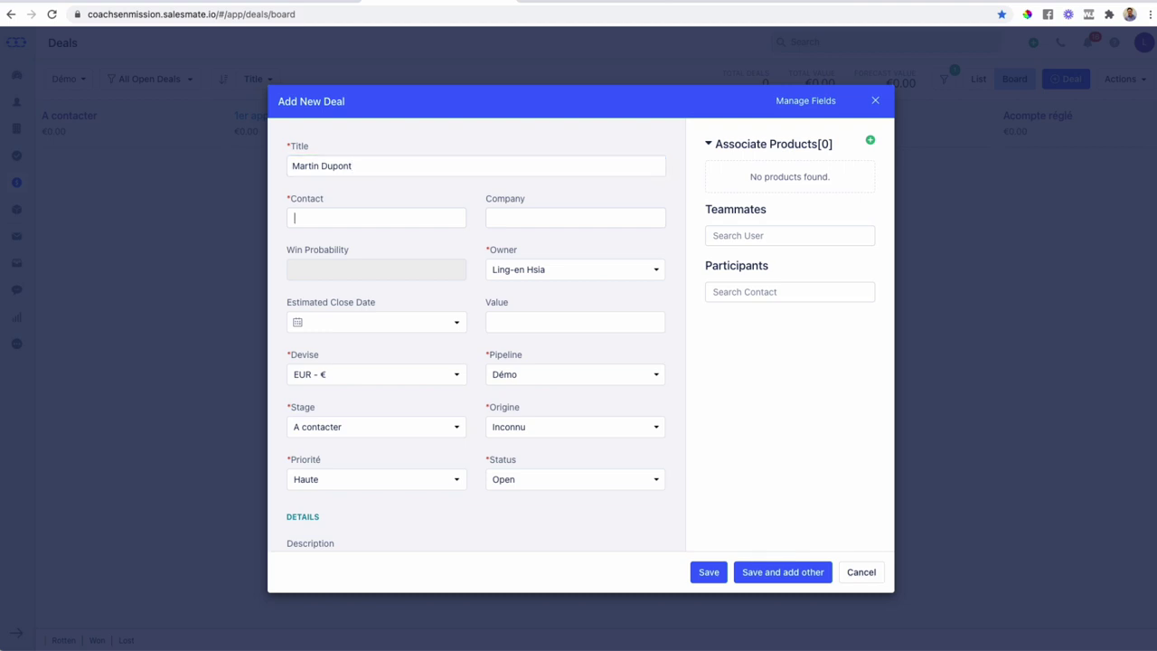
click(336, 217)
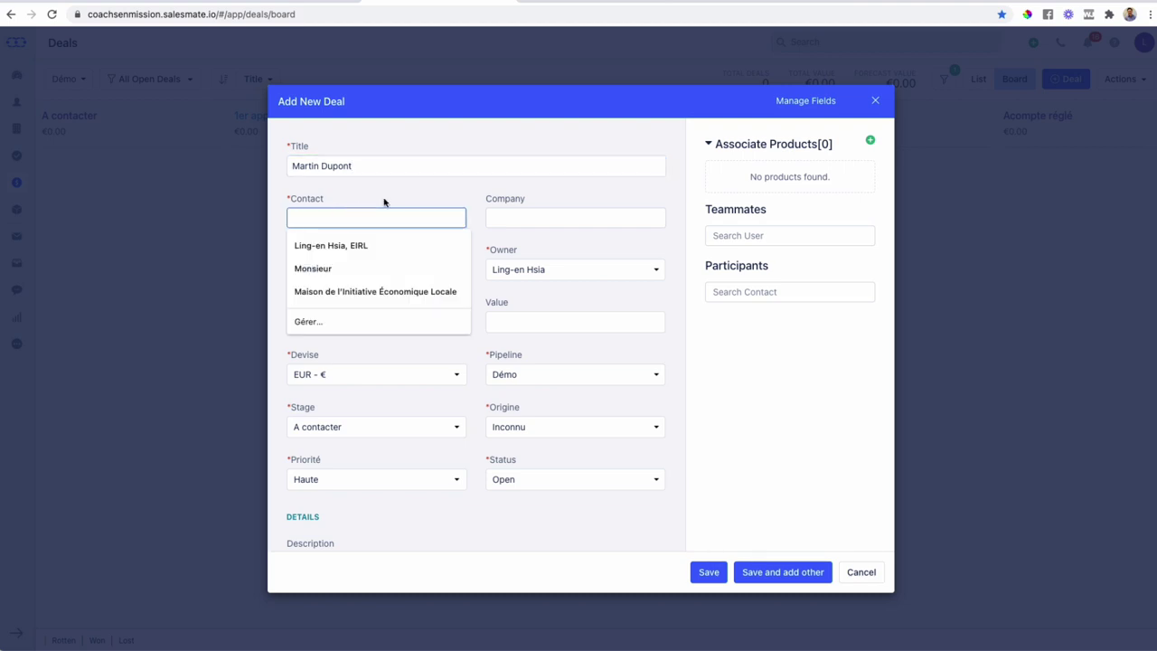
click(383, 202)
click(356, 216)
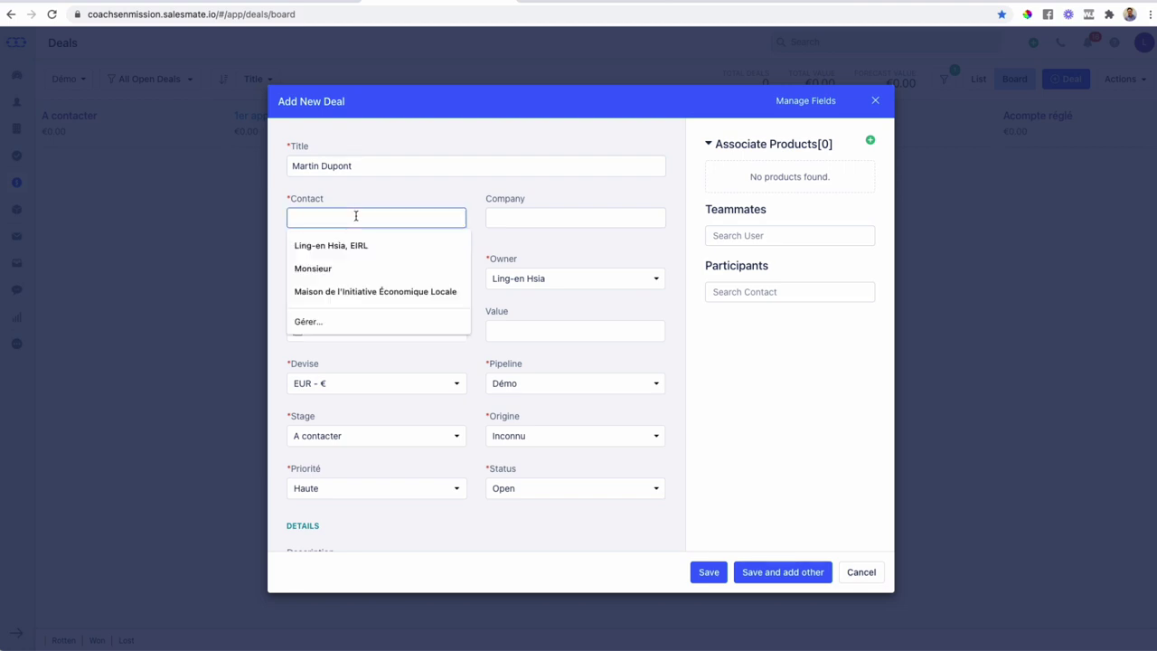
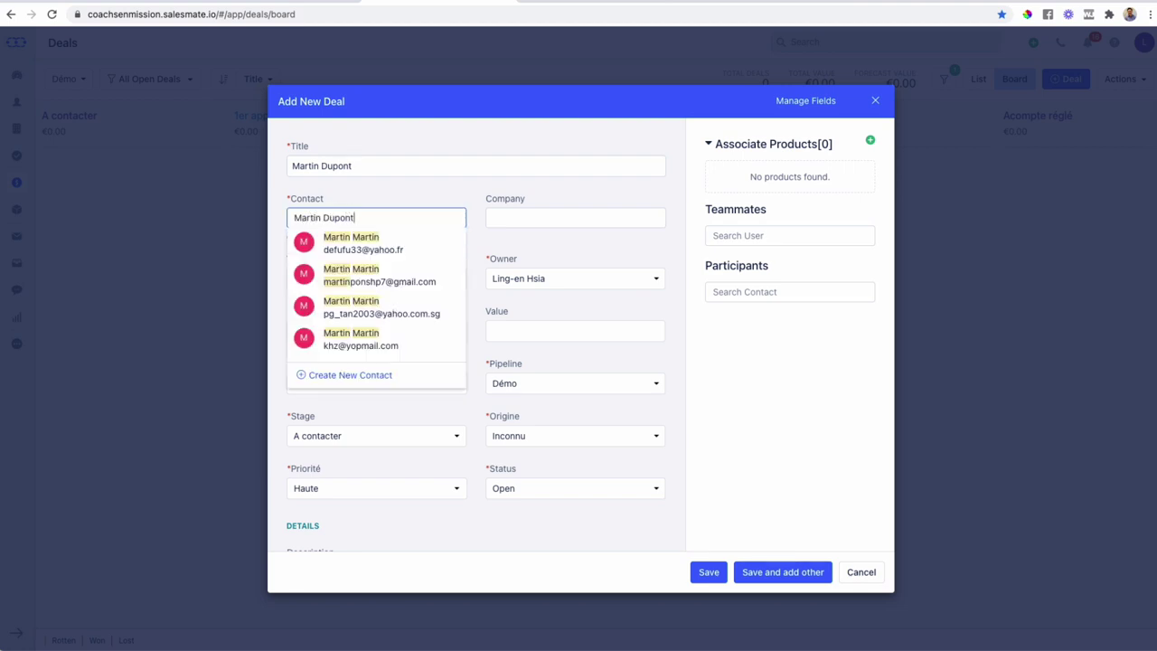
click(356, 375)
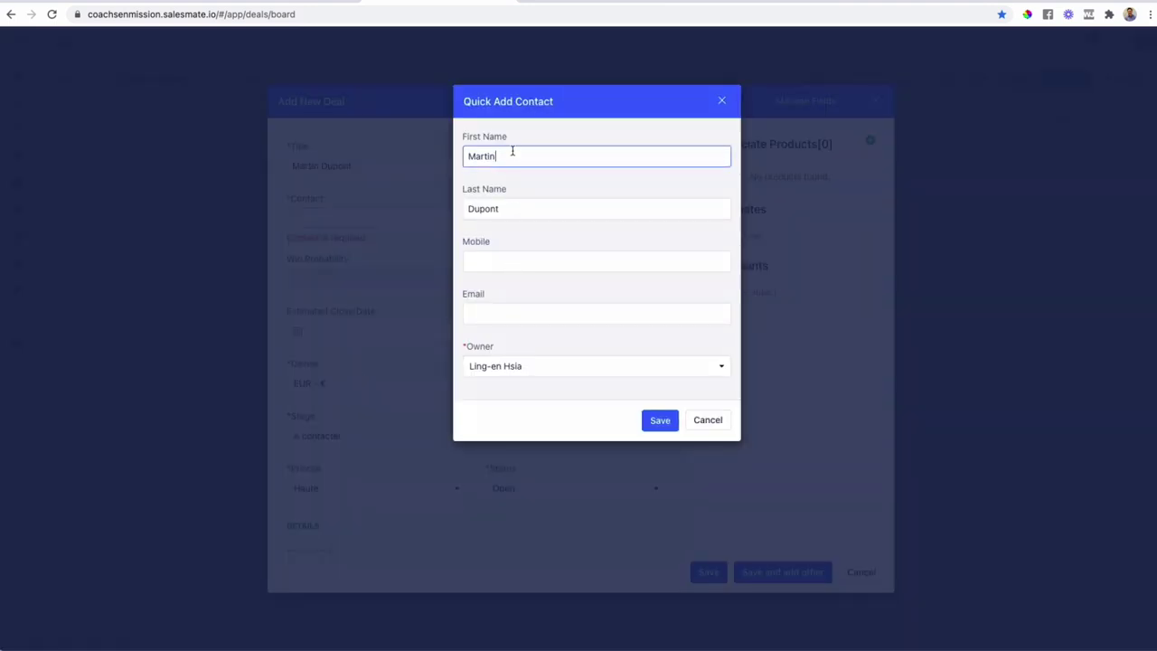
click(503, 309)
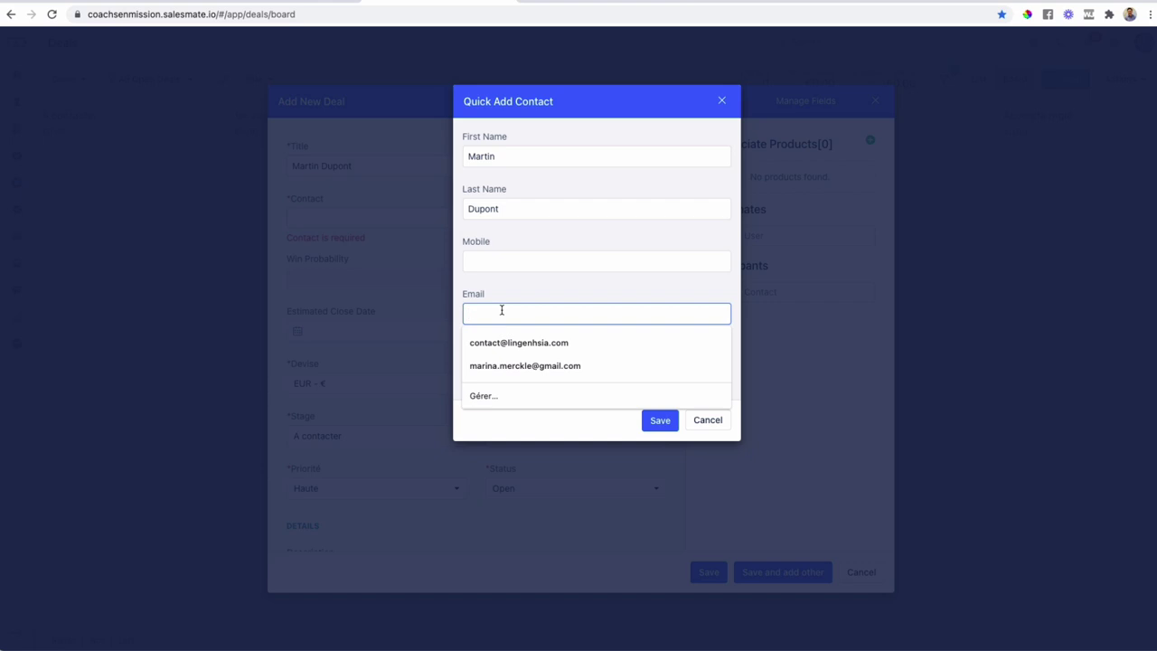
text(test@gmail.com)
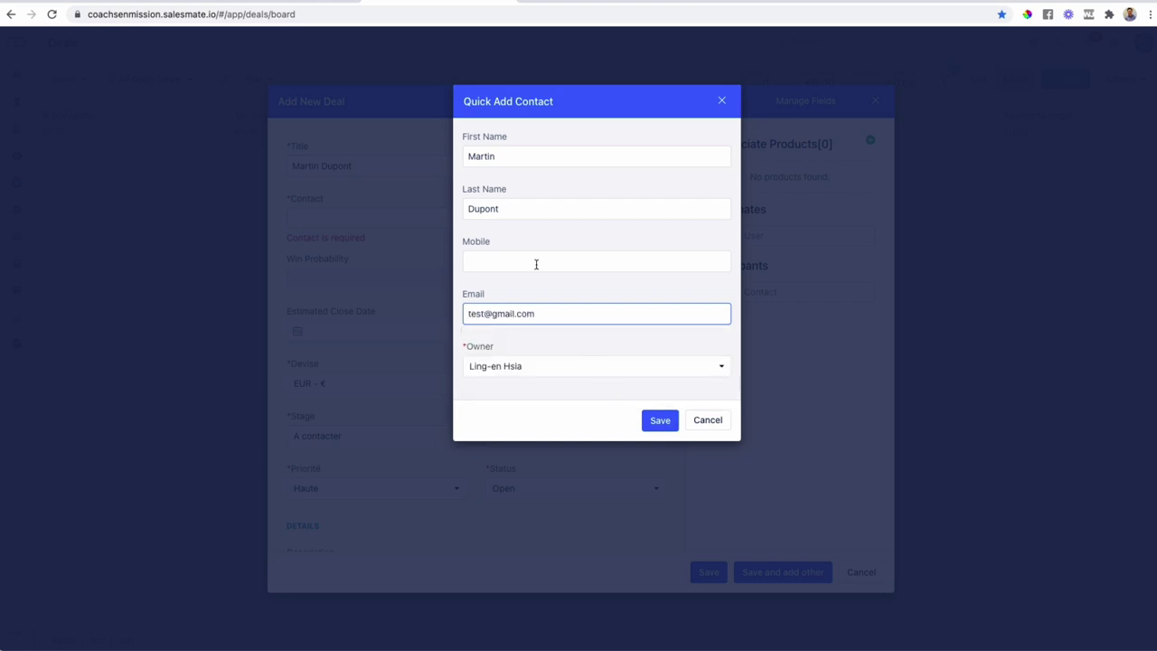
click(660, 422)
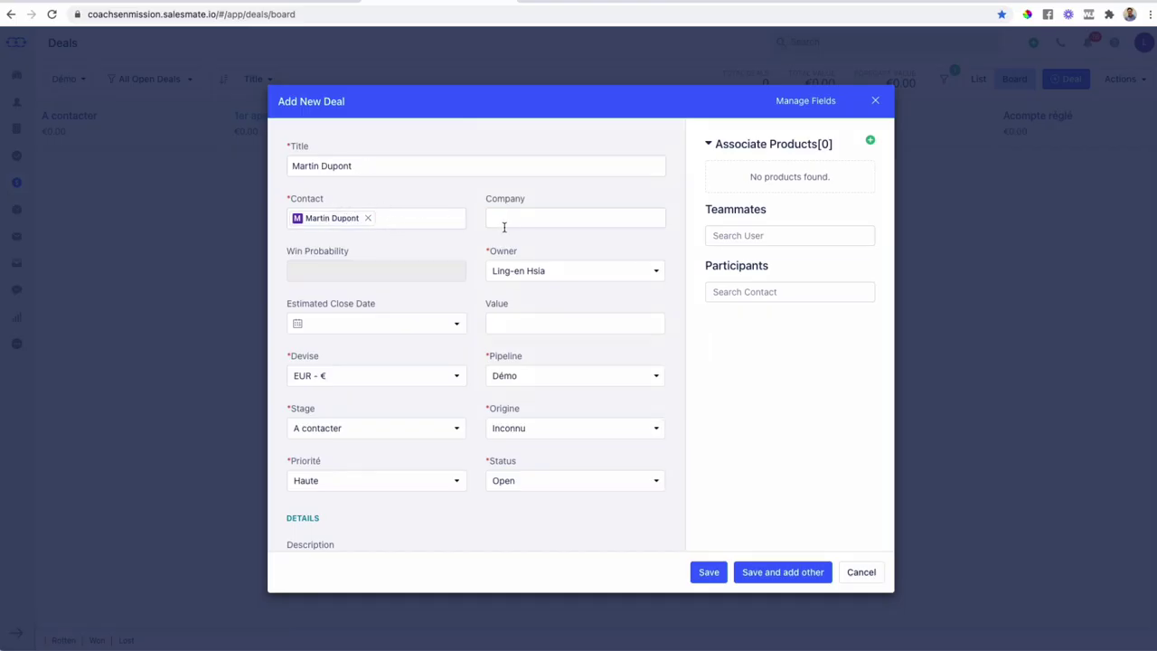
- Enter 2000 as the deal value and leave the estimated close date blank
click(538, 326)
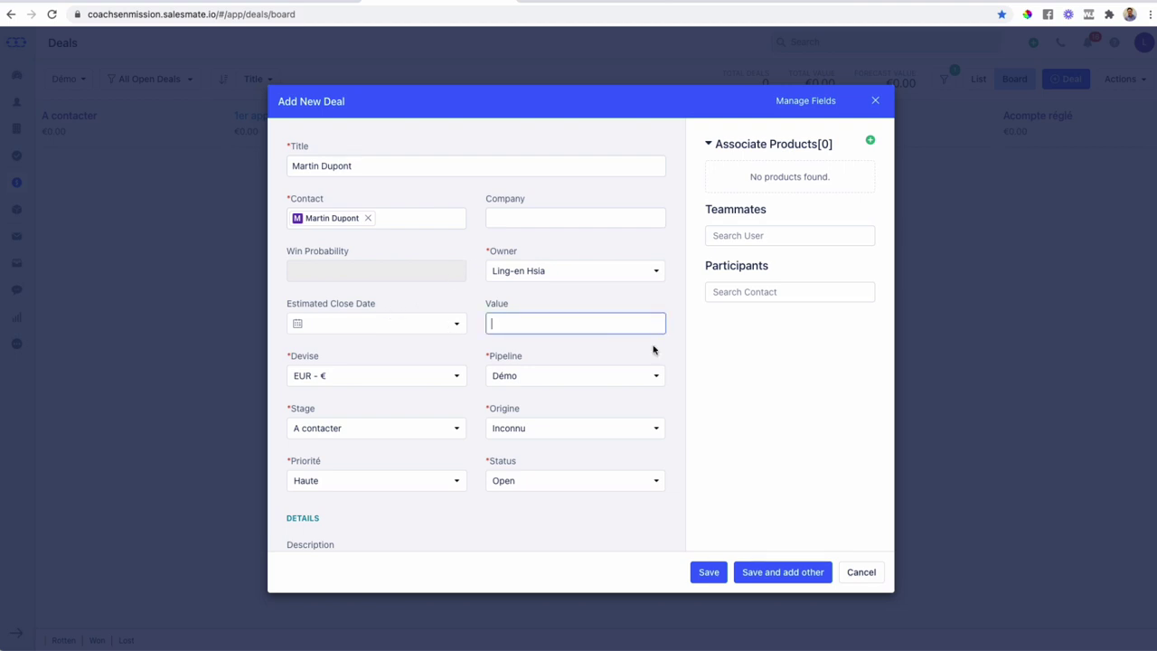
text(2000)
click(454, 320)
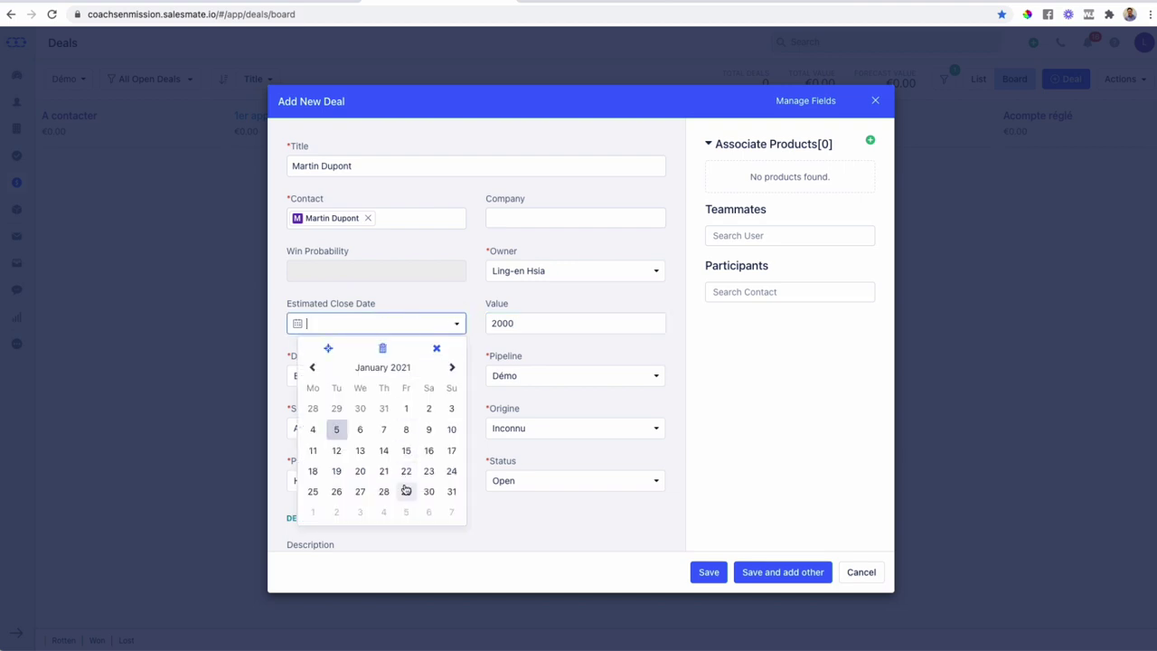
click(478, 333)
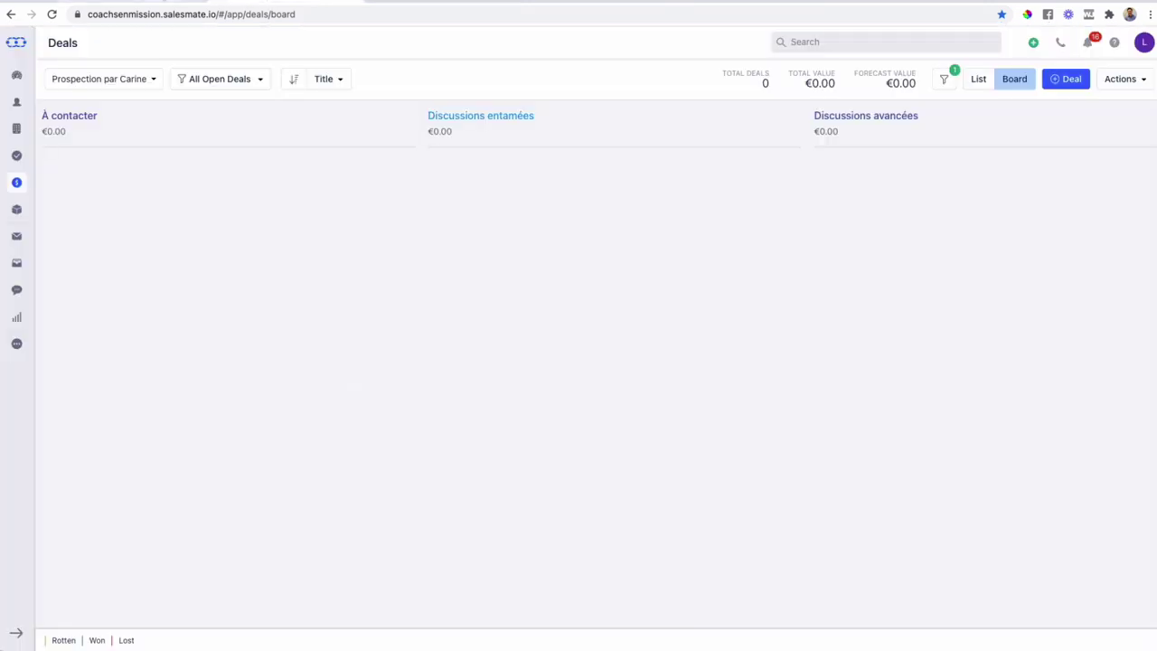
- Deactivate the USD currency in Setup > Currencies, leaving only EUR active
click(1140, 44)
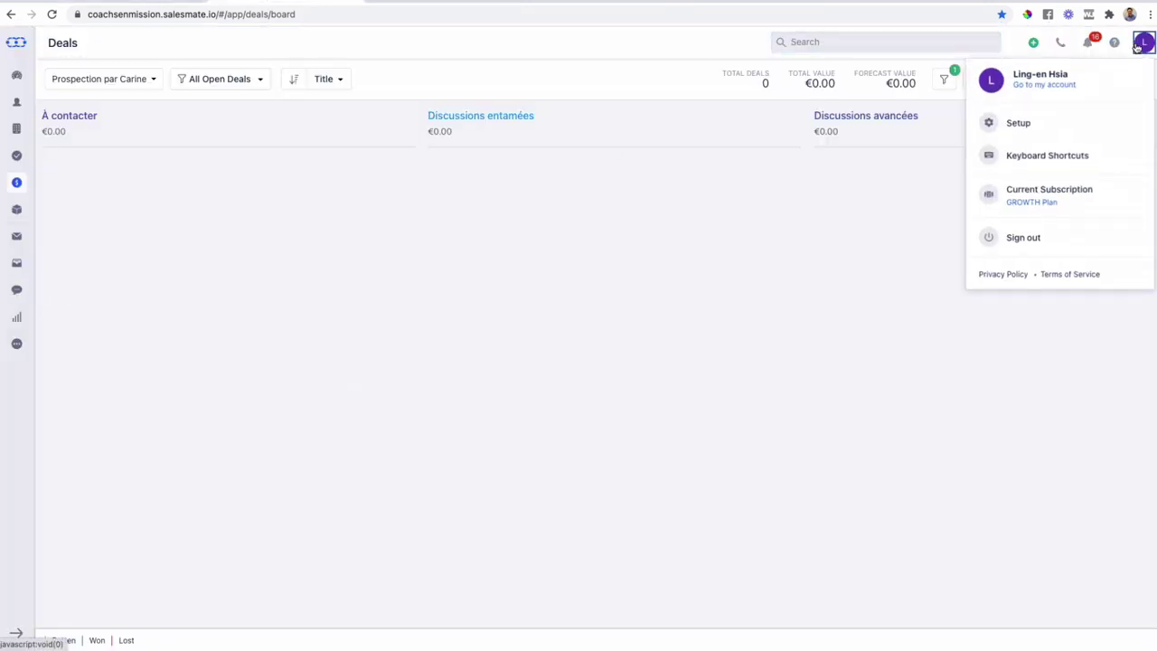
click(1056, 121)
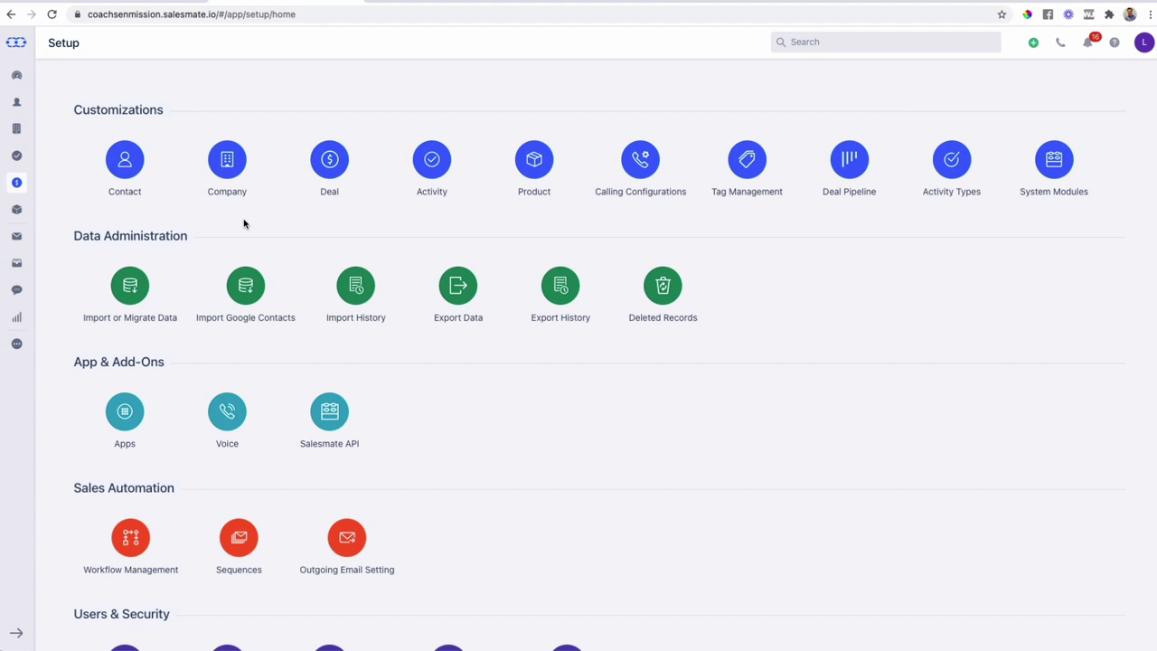
scroll(404, 292, down, 5)
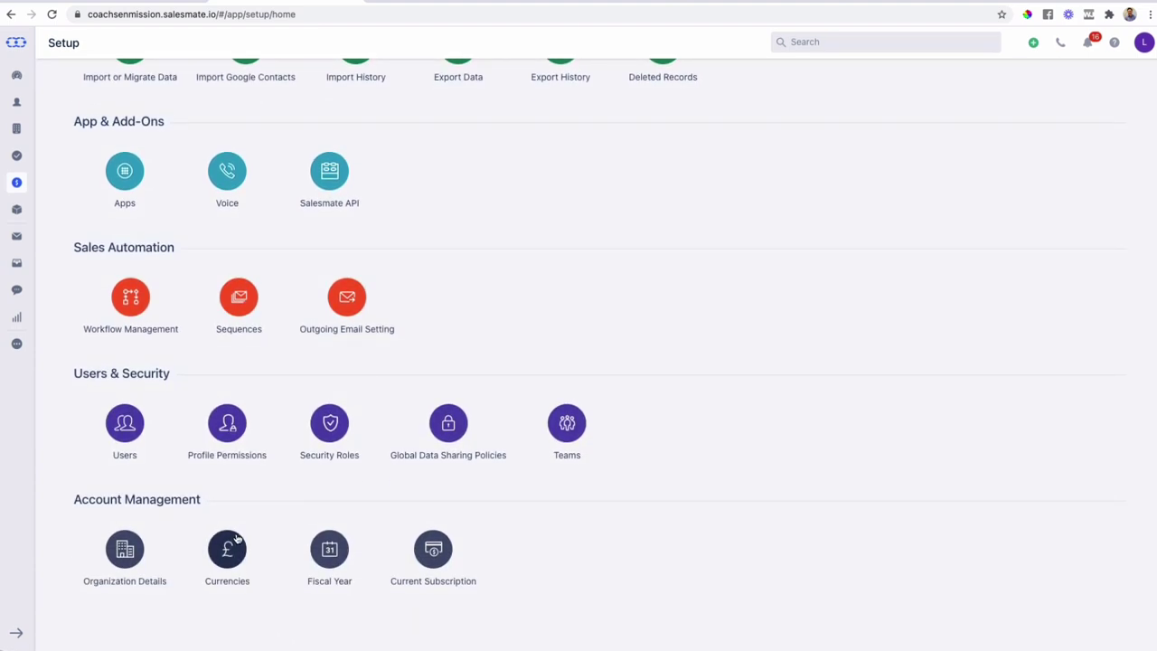
click(231, 550)
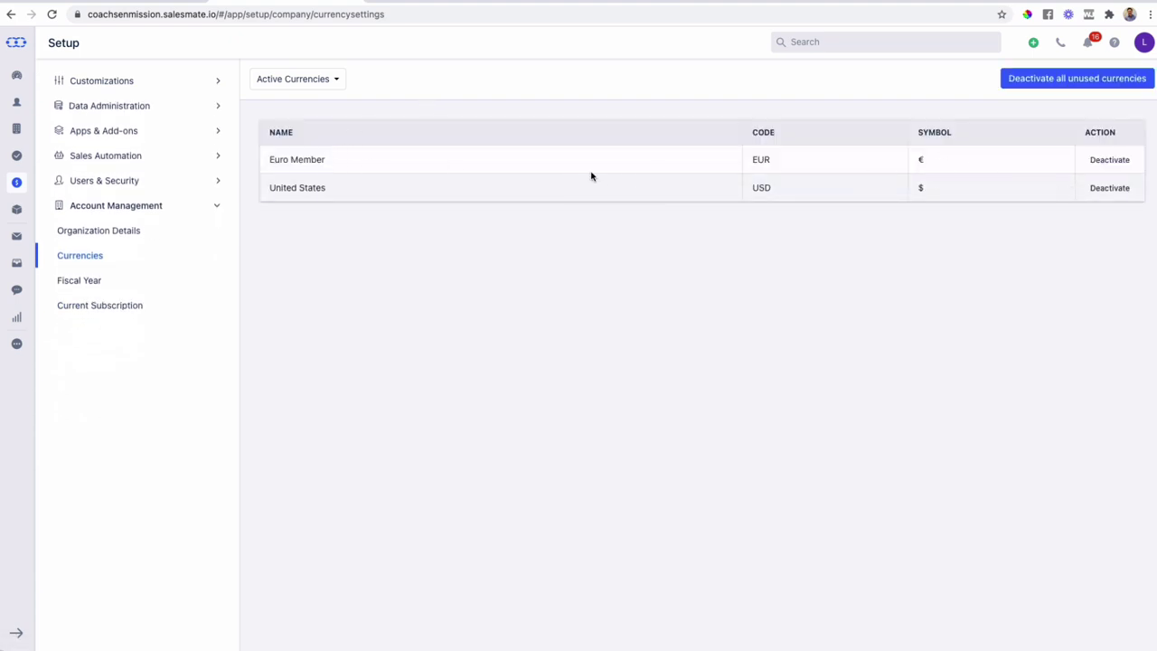
click(1107, 189)
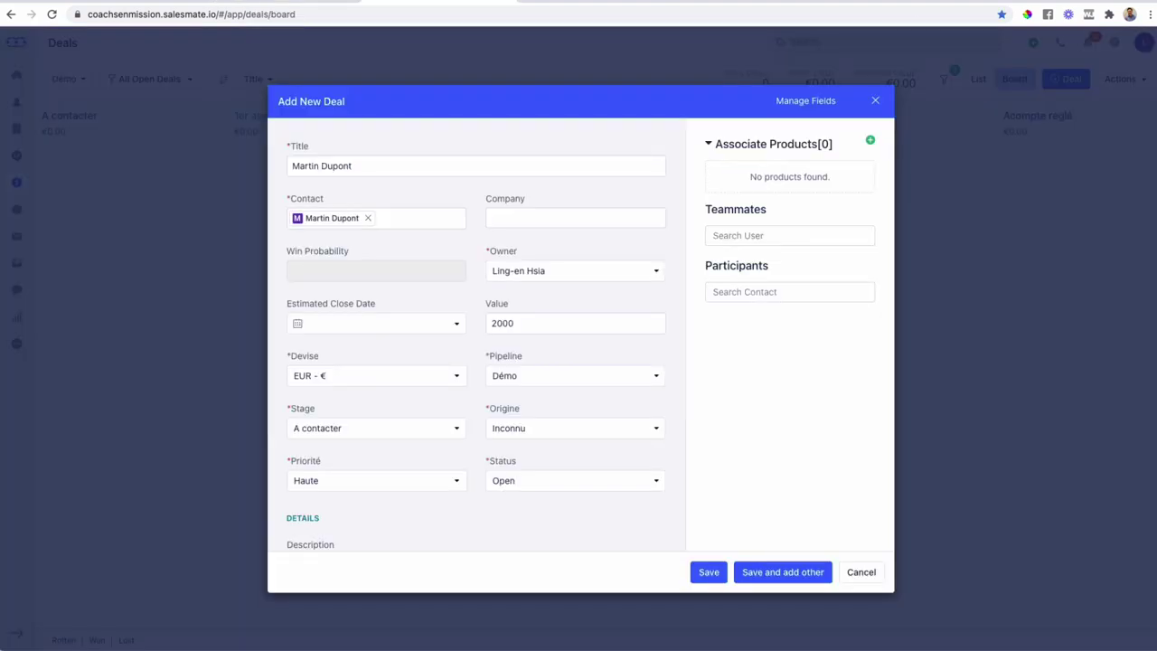
scroll(397, 366, down, 3)
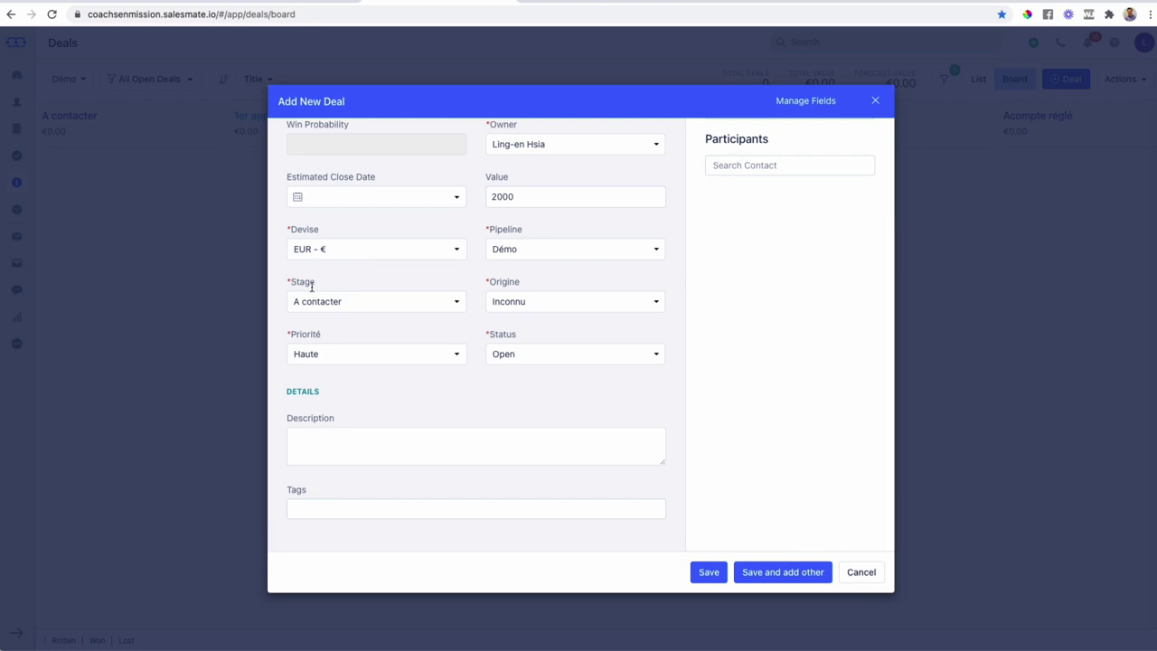
- Keep the new deal's stage as A contacter and its origin as Inconnu
click(327, 311)
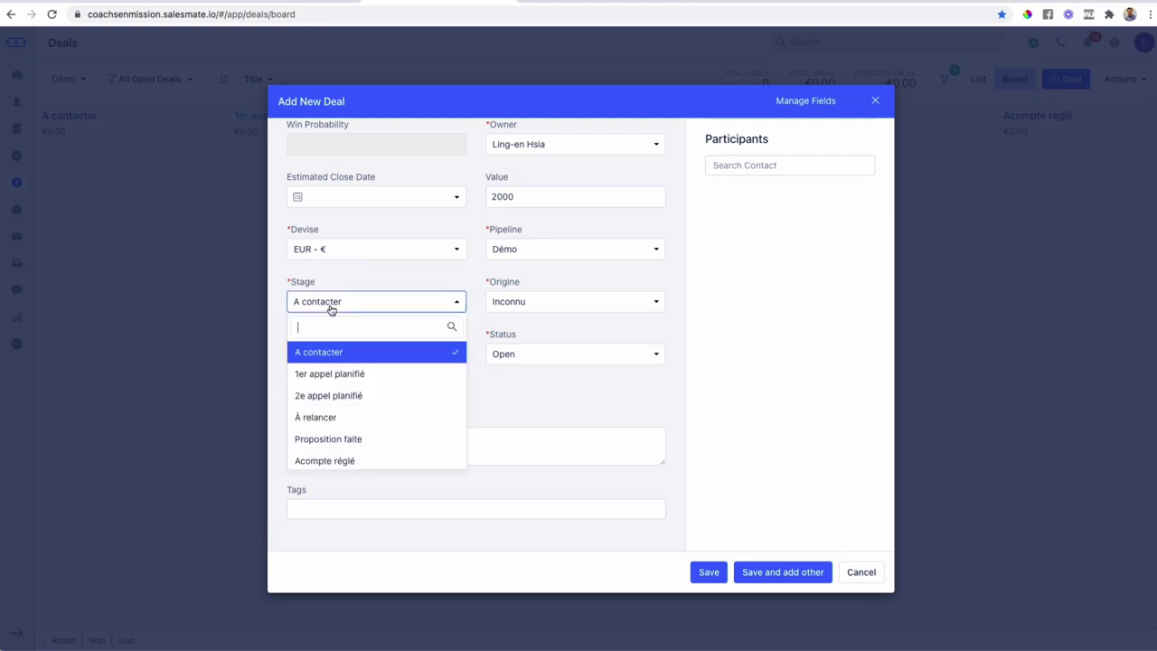
scroll(344, 365, down, 1)
scroll(345, 362, up, 2)
click(357, 360)
click(526, 308)
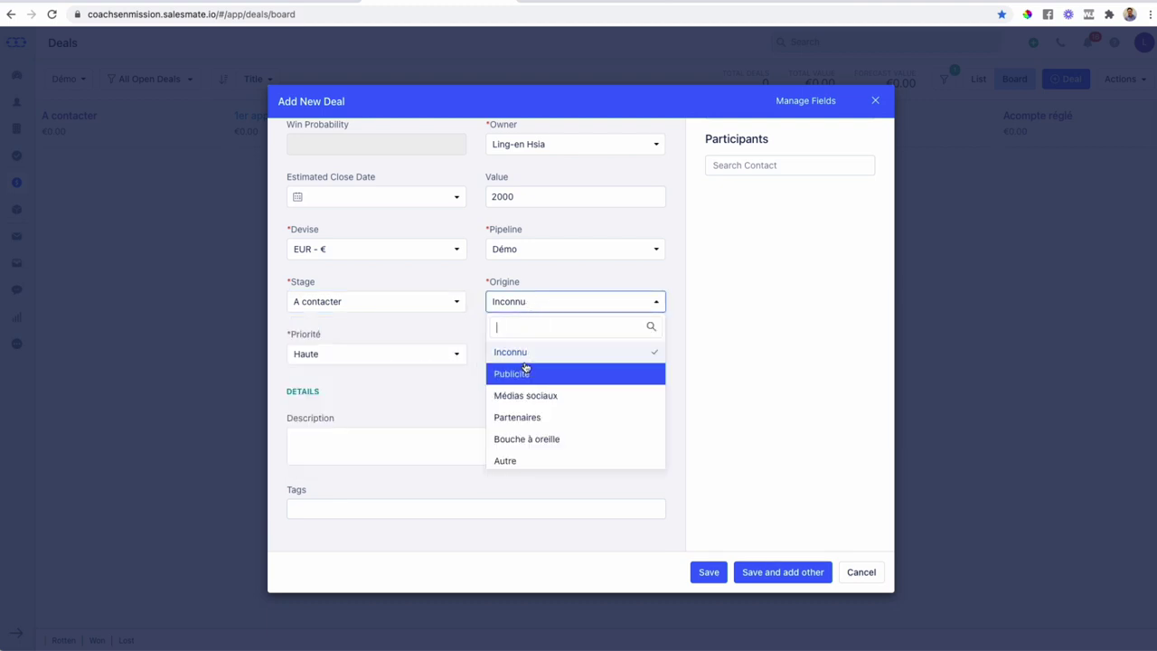
click(526, 307)
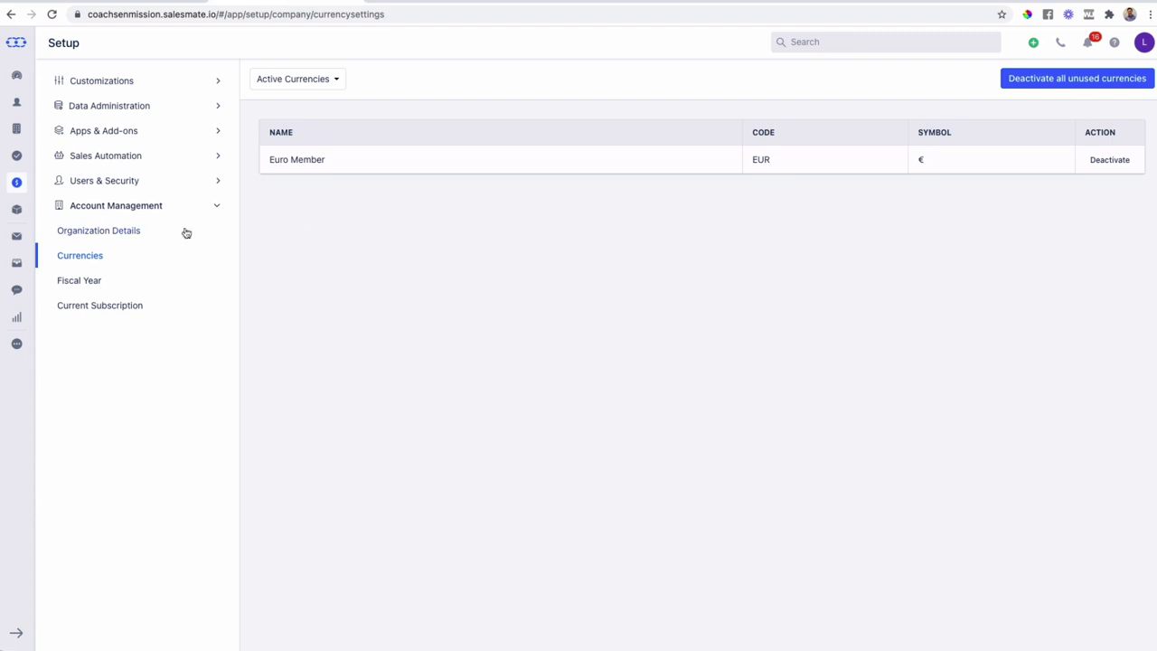
- Browse the Customizations pages (Activity Types, Deal Pipeline, Tag Management, layouts) and open Deal layout
click(121, 84)
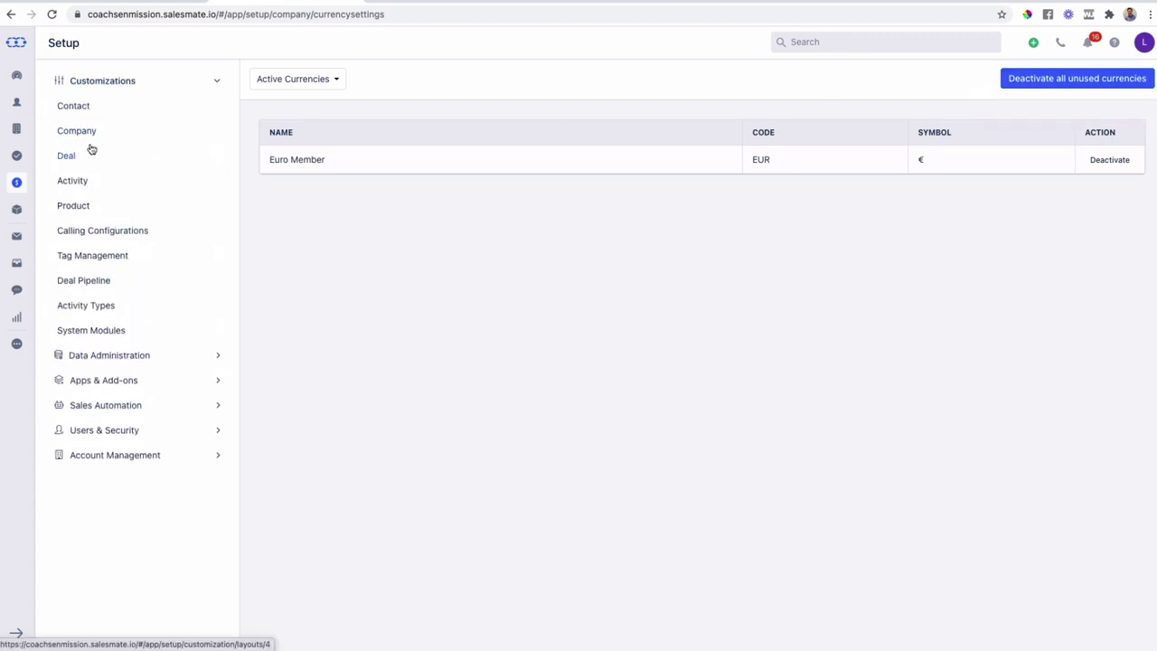
click(92, 308)
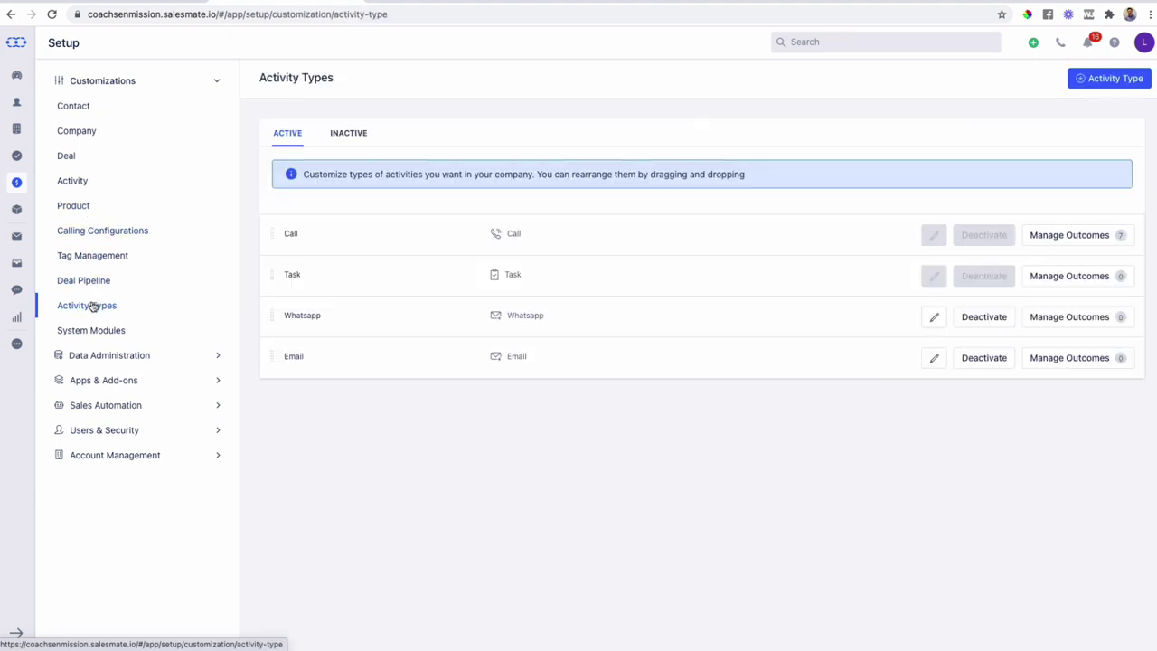
click(87, 282)
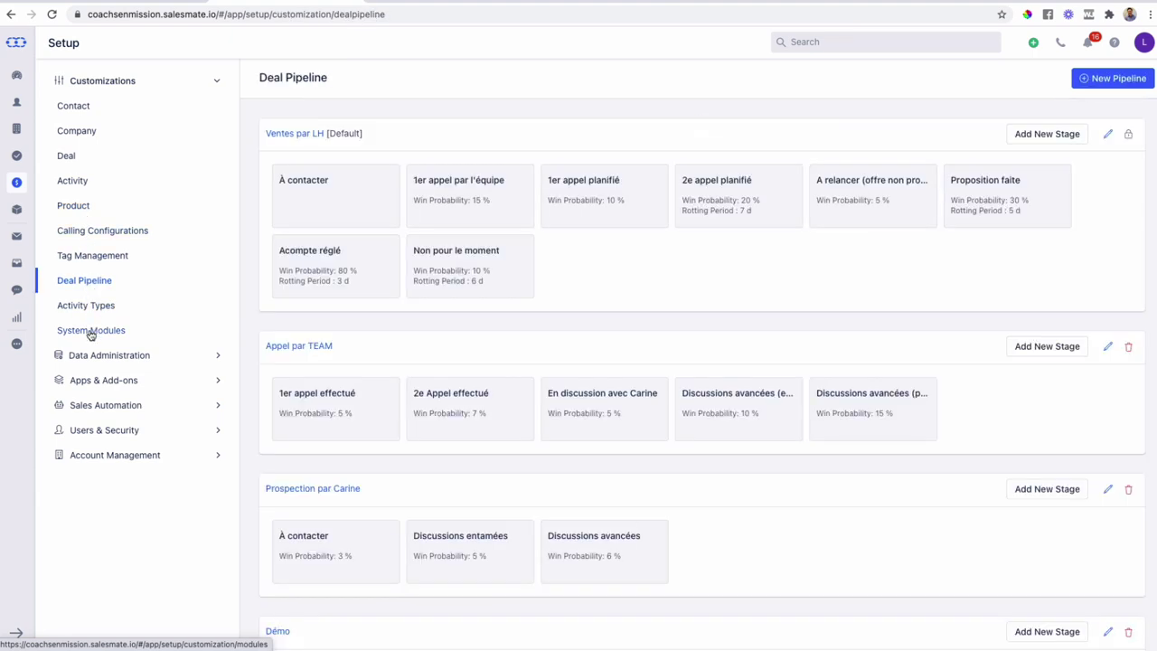
click(91, 332)
click(89, 259)
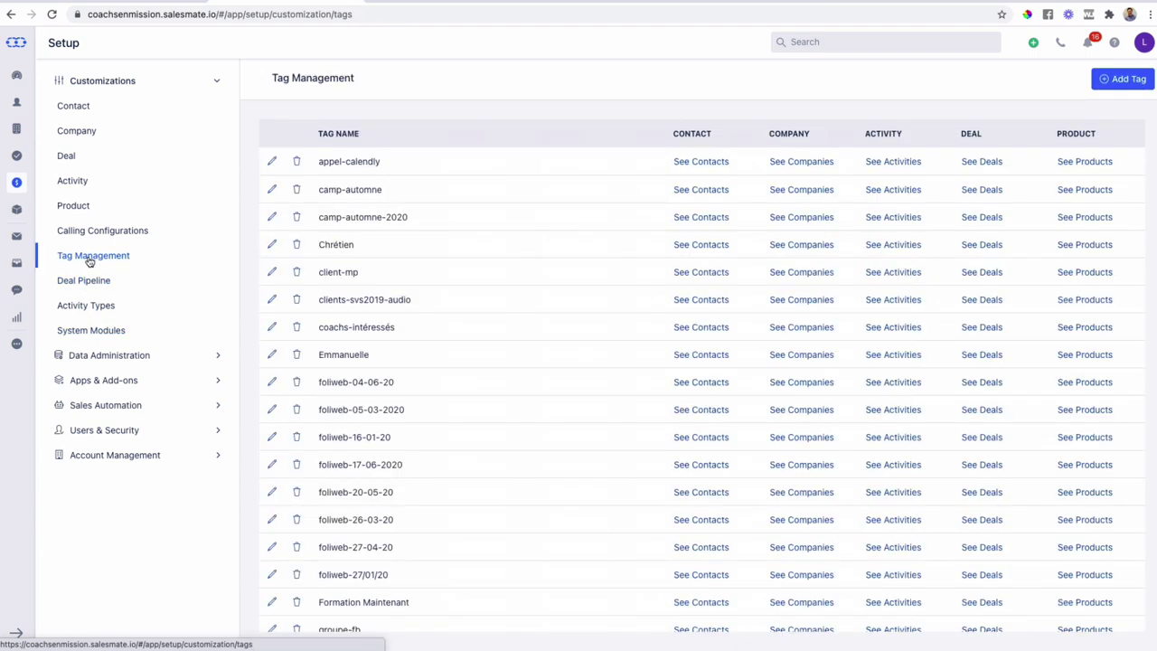
click(104, 235)
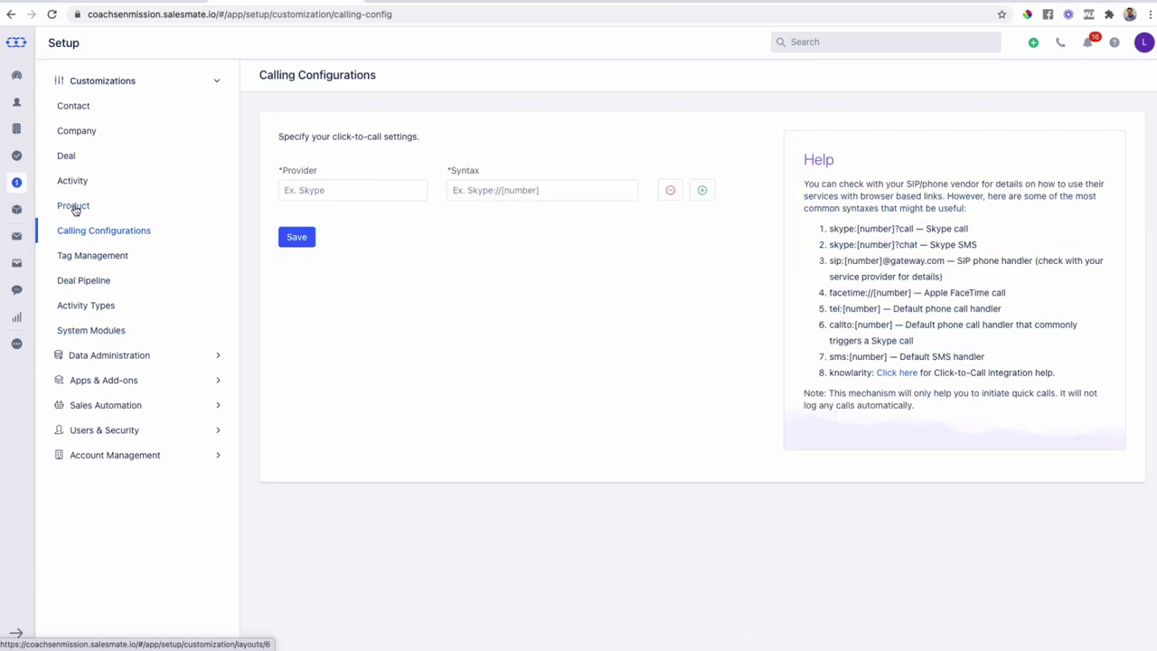
click(74, 206)
click(74, 185)
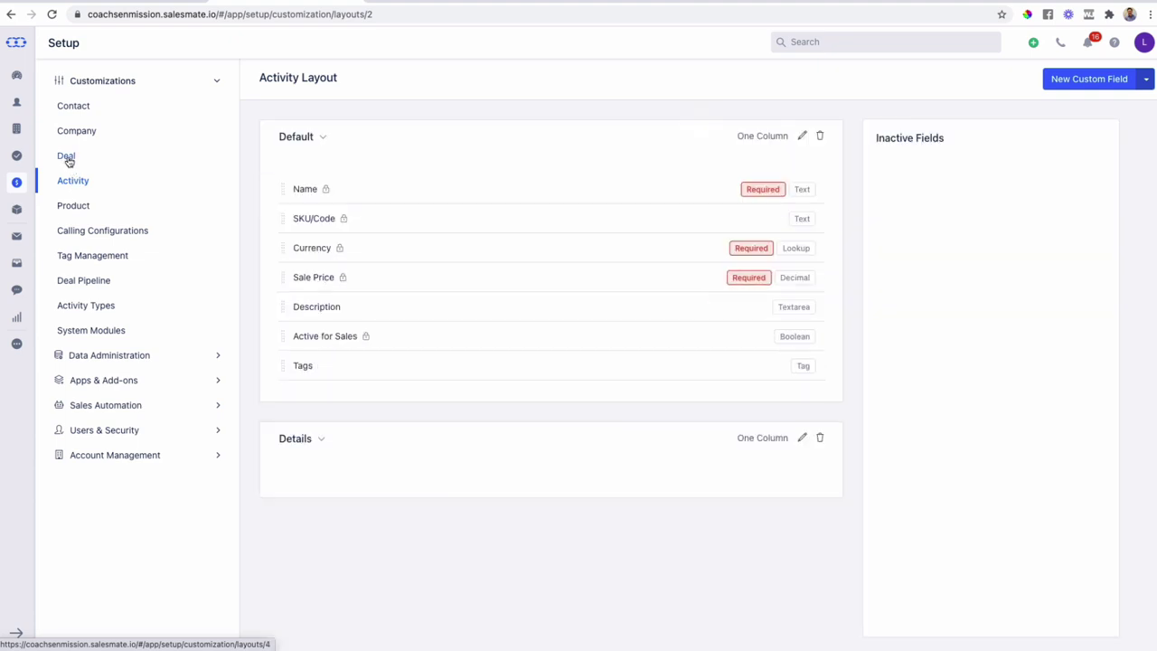
click(67, 157)
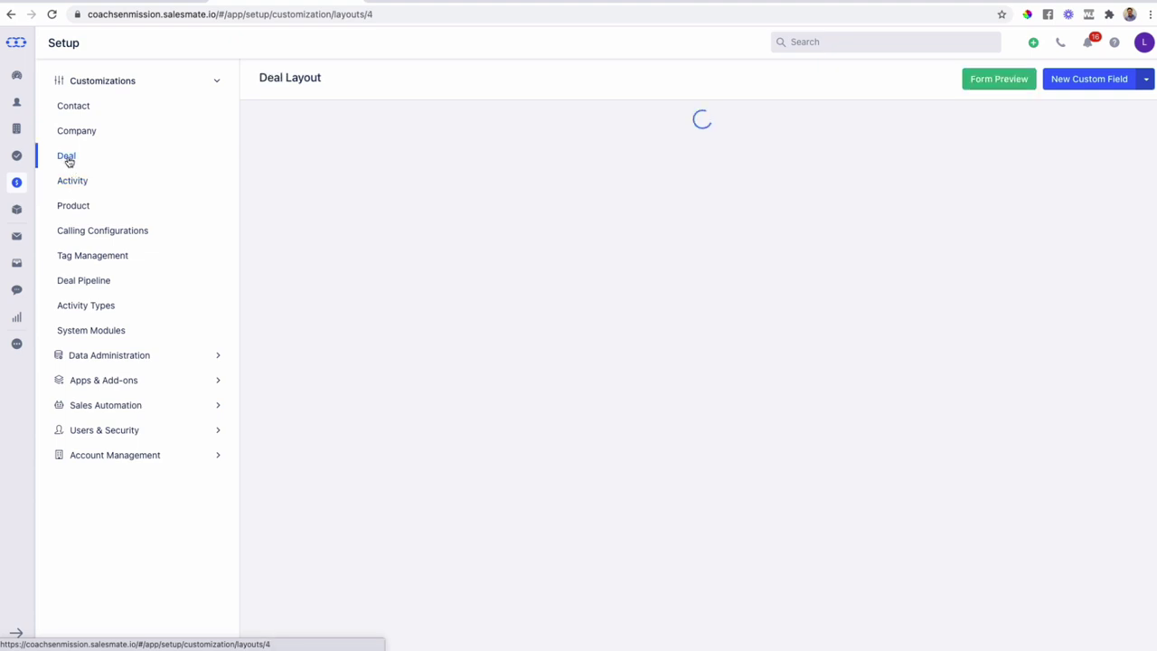
- Open the Origine field's Edit Field dialog from its row menu on Deal Layout
scroll(529, 312, down, 3)
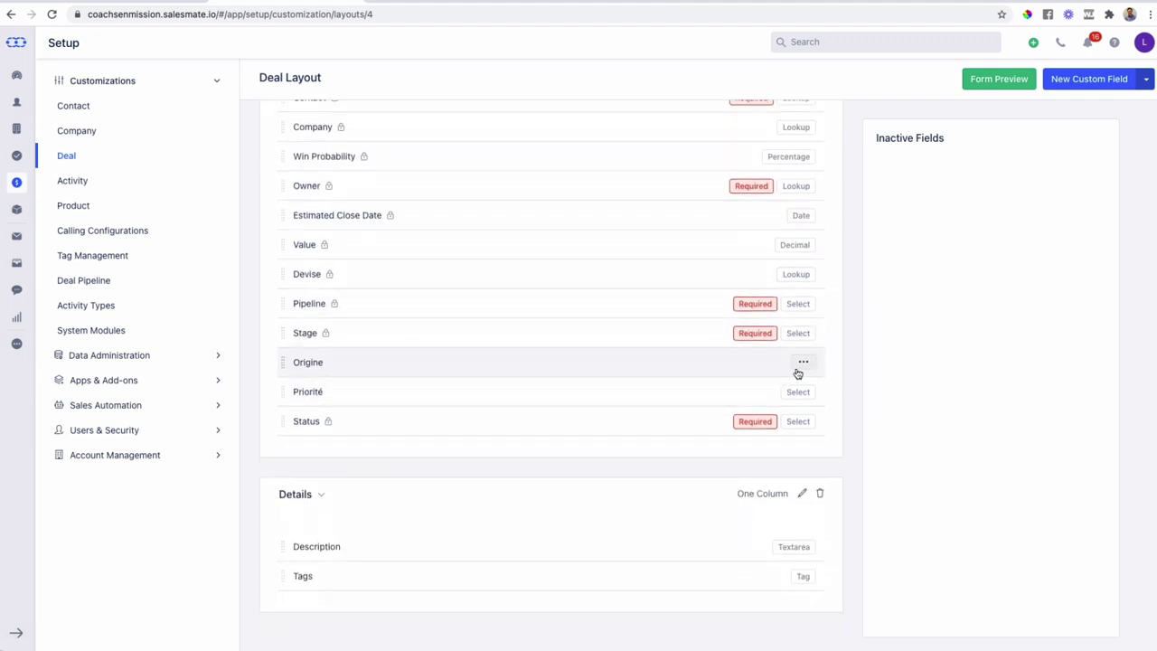
click(804, 365)
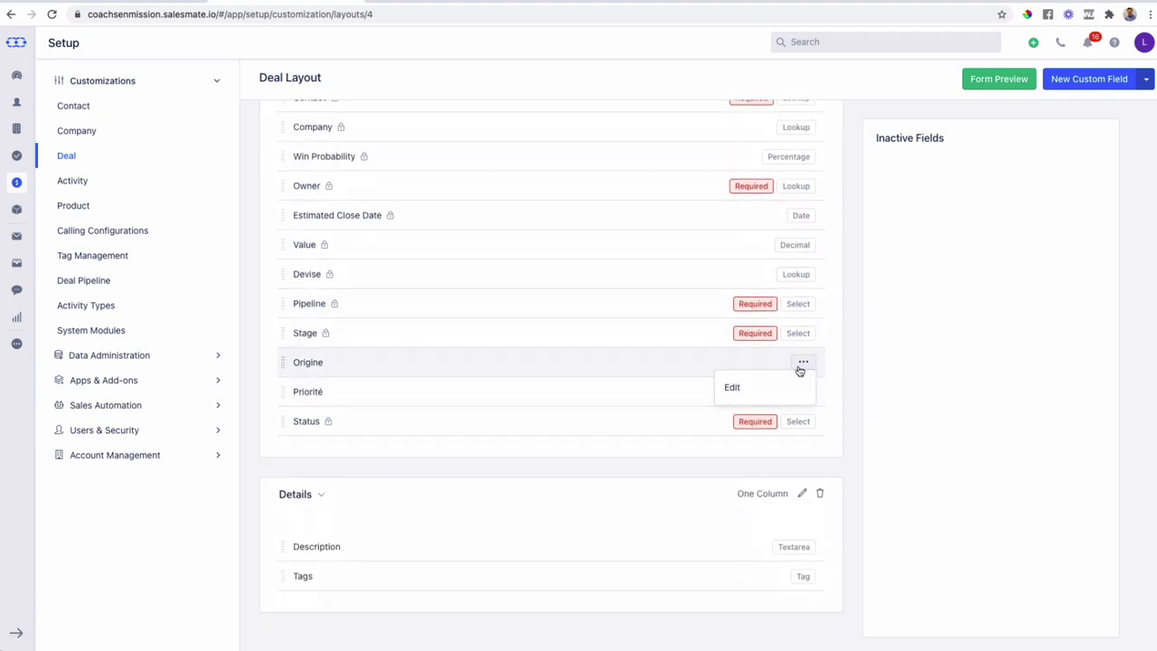
click(741, 389)
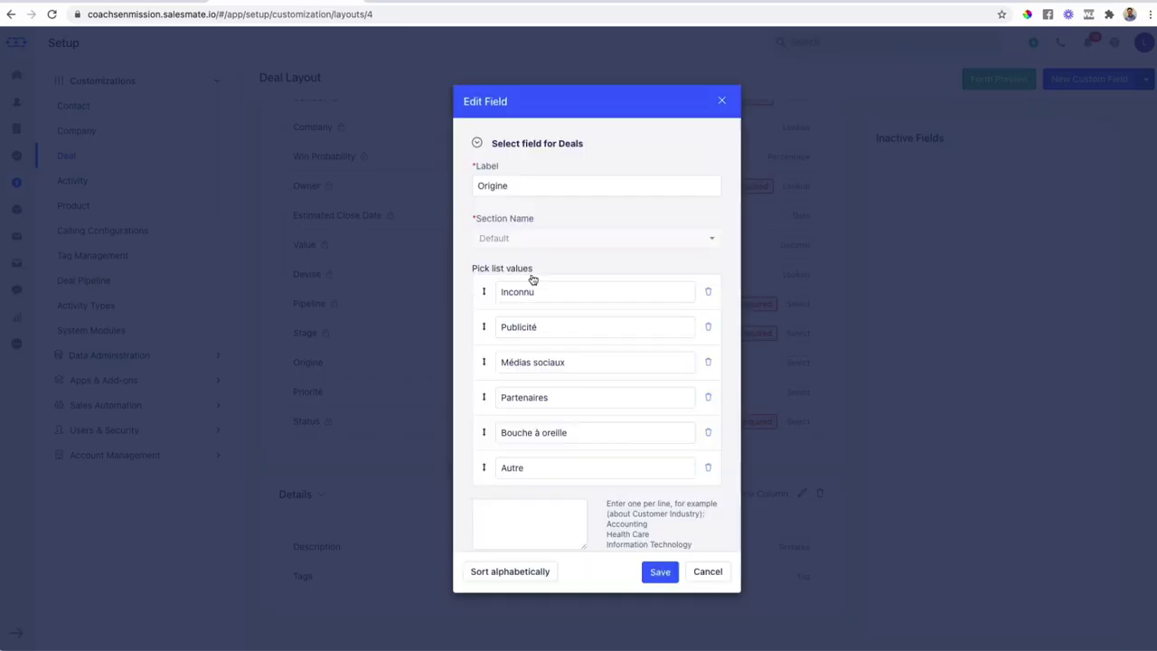
scroll(542, 281, down, 1)
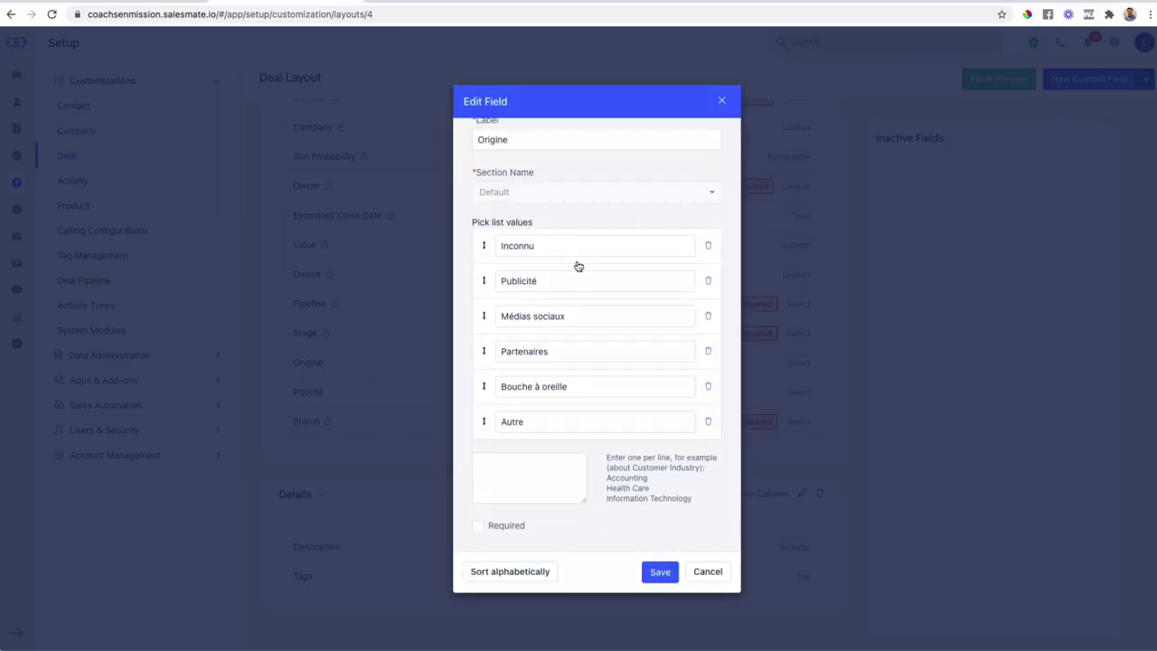
scroll(577, 265, up, 1)
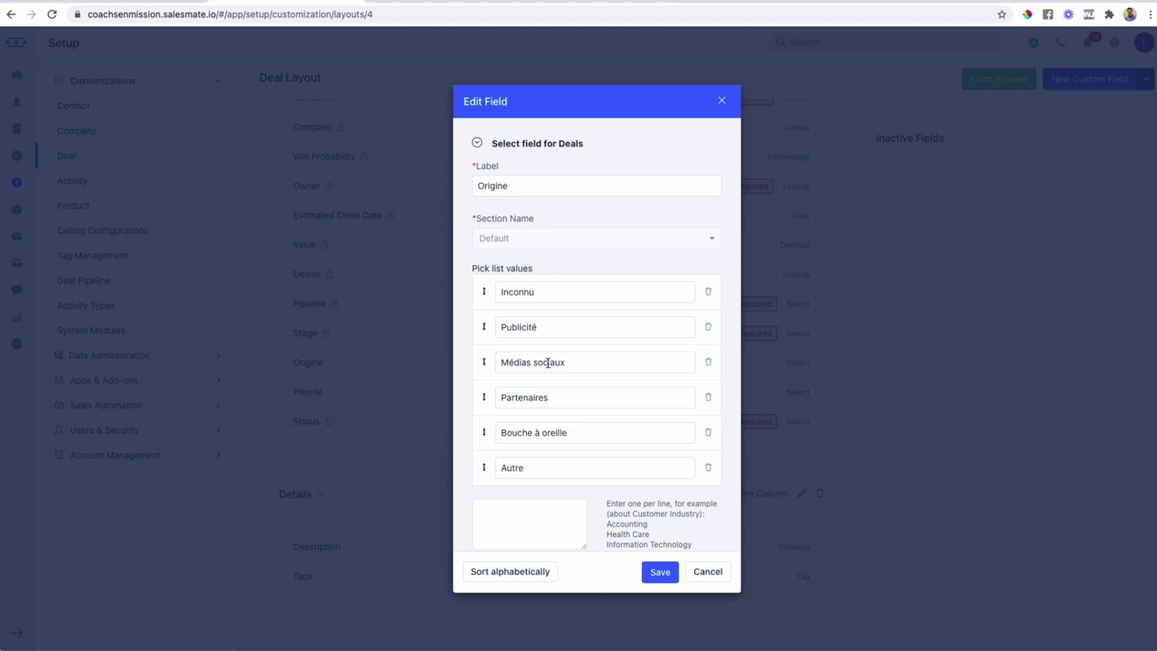
scroll(546, 363, down, 1)
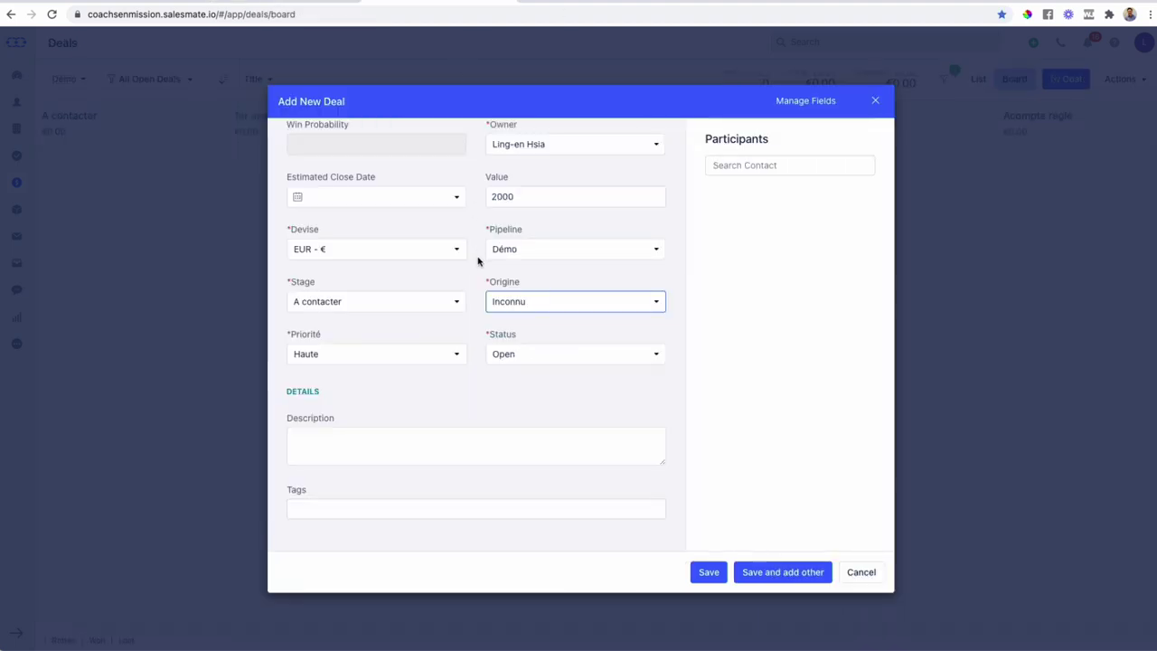
- Keep the deal's priority as Haute and its status as Open
click(378, 363)
click(509, 396)
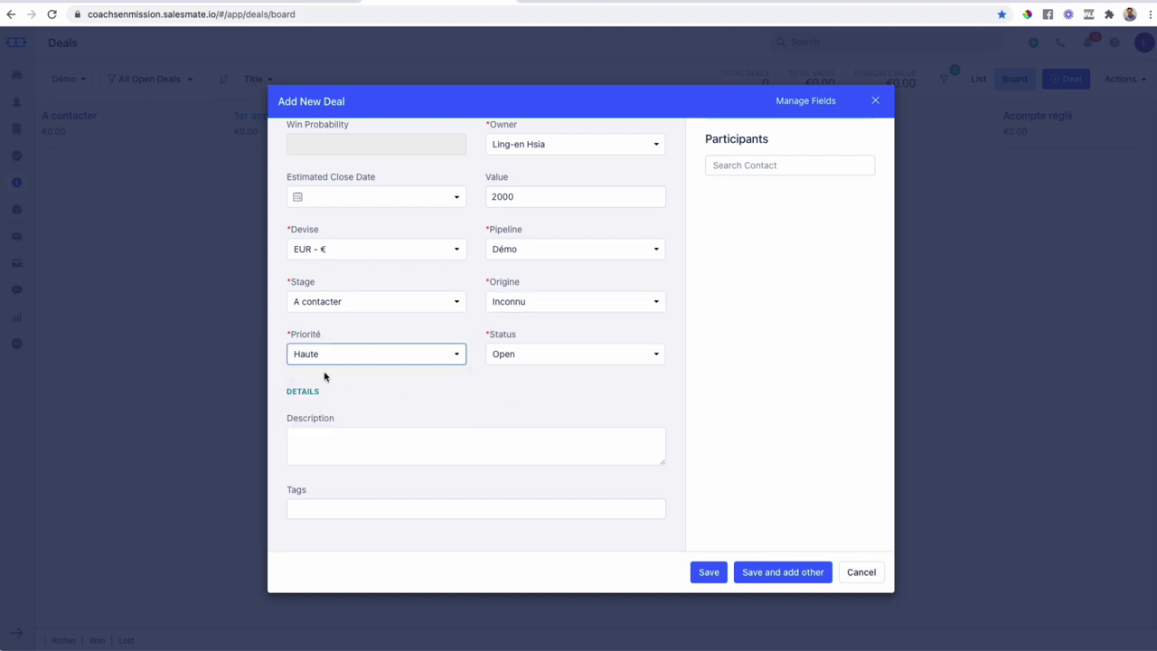
click(526, 359)
click(526, 361)
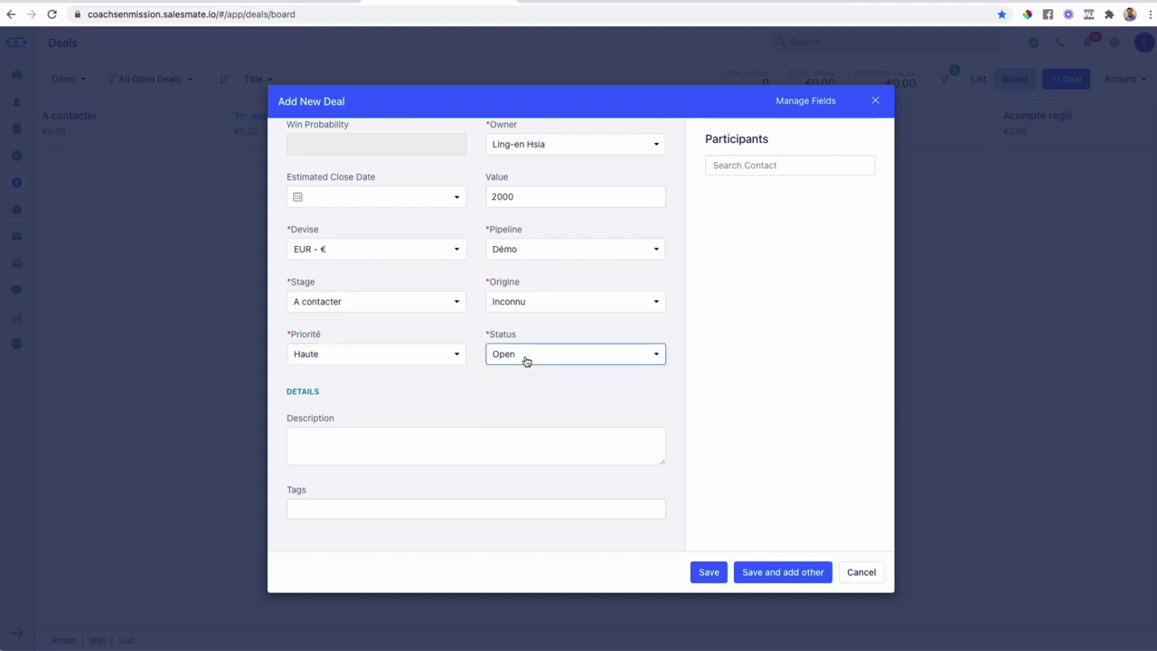
- Describe the deal as 'Prospect rencontré durant le Salon XYZ' and save it
click(395, 434)
scroll(434, 434, up, 3)
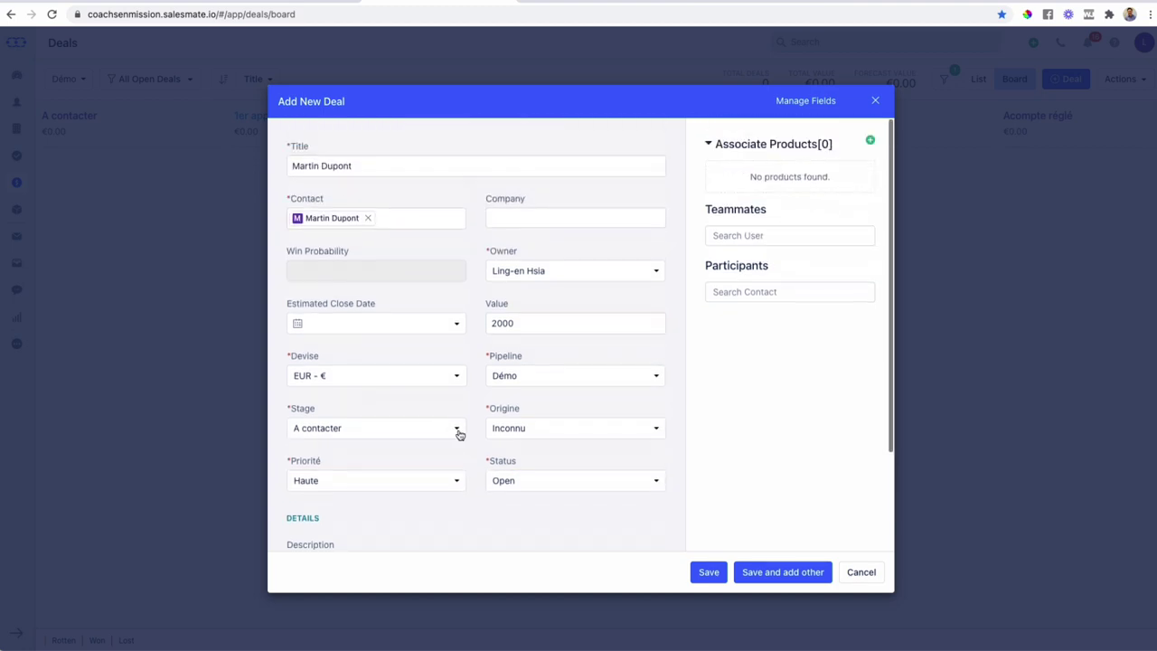
scroll(458, 434, down, 3)
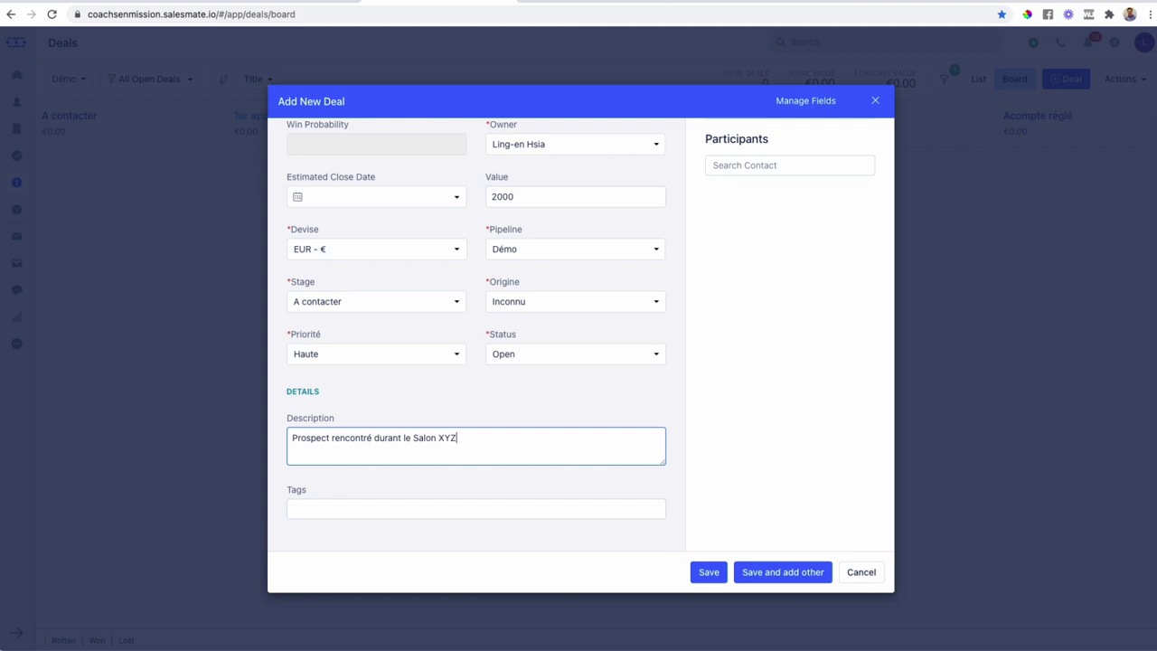
click(566, 507)
click(709, 571)
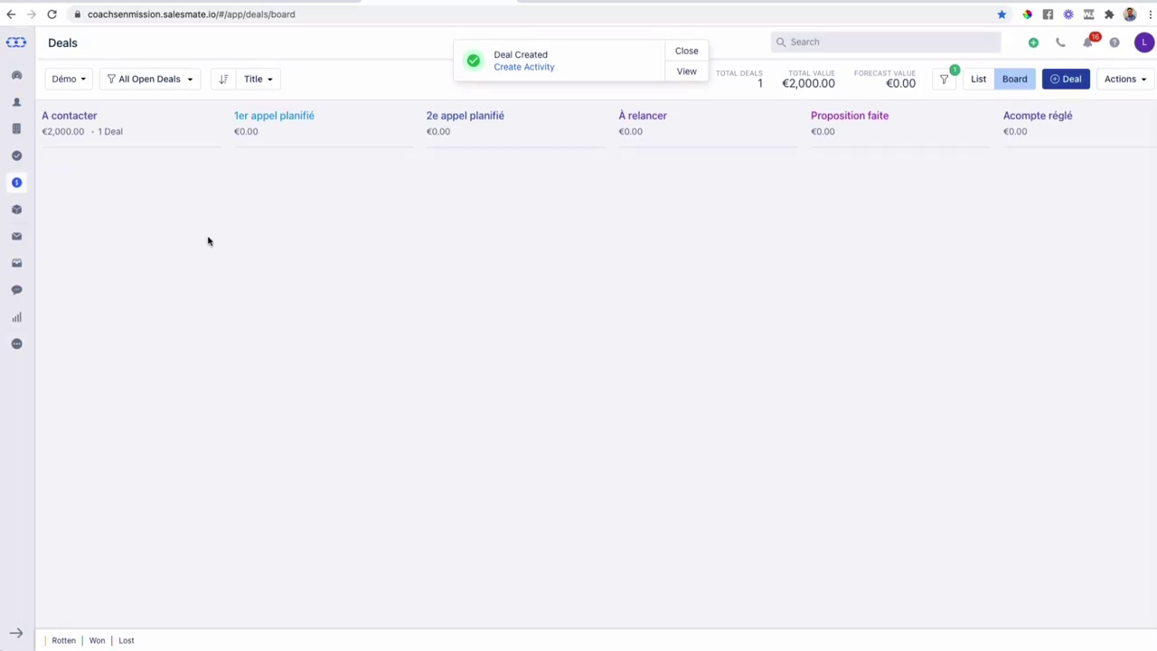
- Reload the Démo pipeline board and drag the contact's deal to 1er appel planifié, then Oui
click(52, 14)
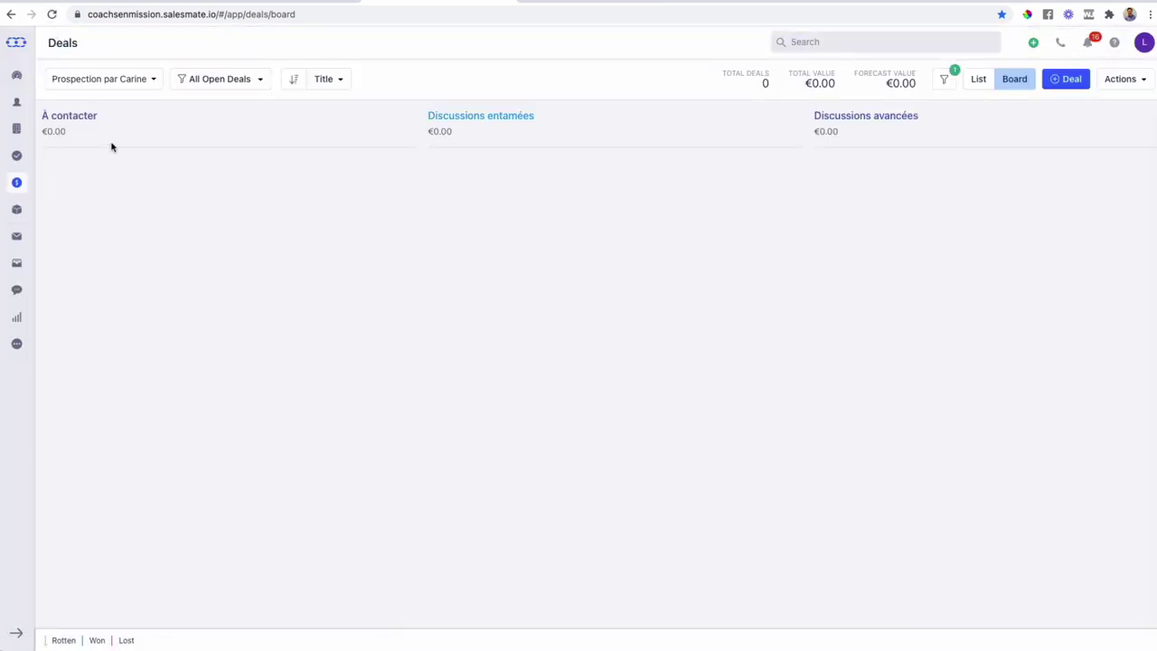
click(99, 79)
click(92, 168)
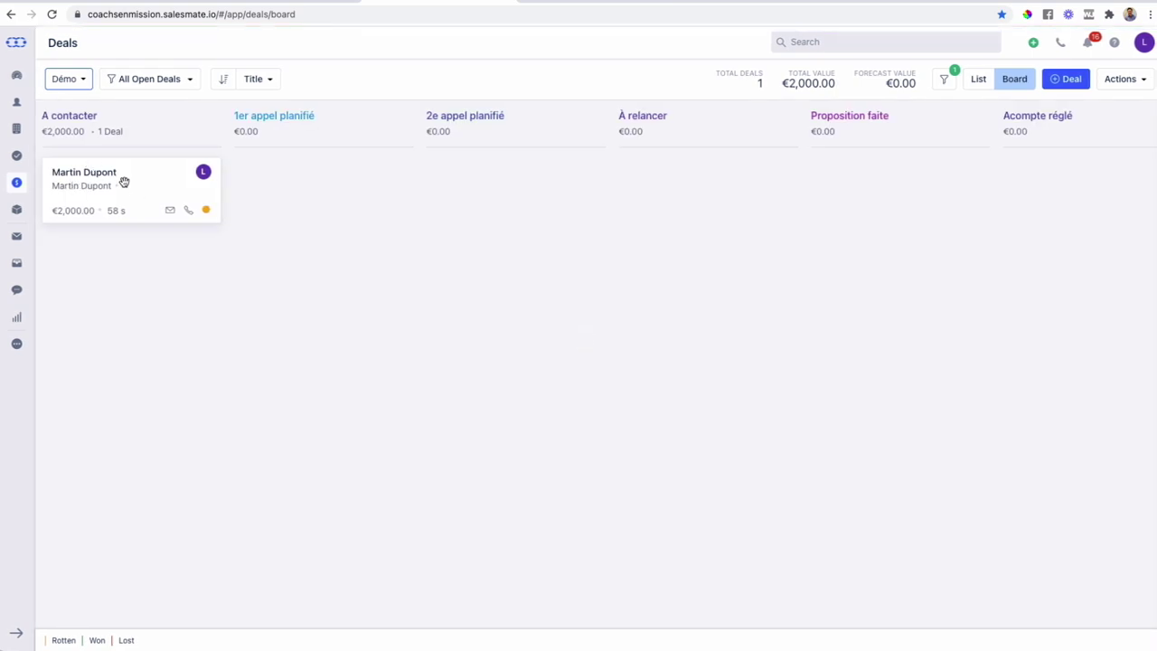
drag(115, 175, 291, 183)
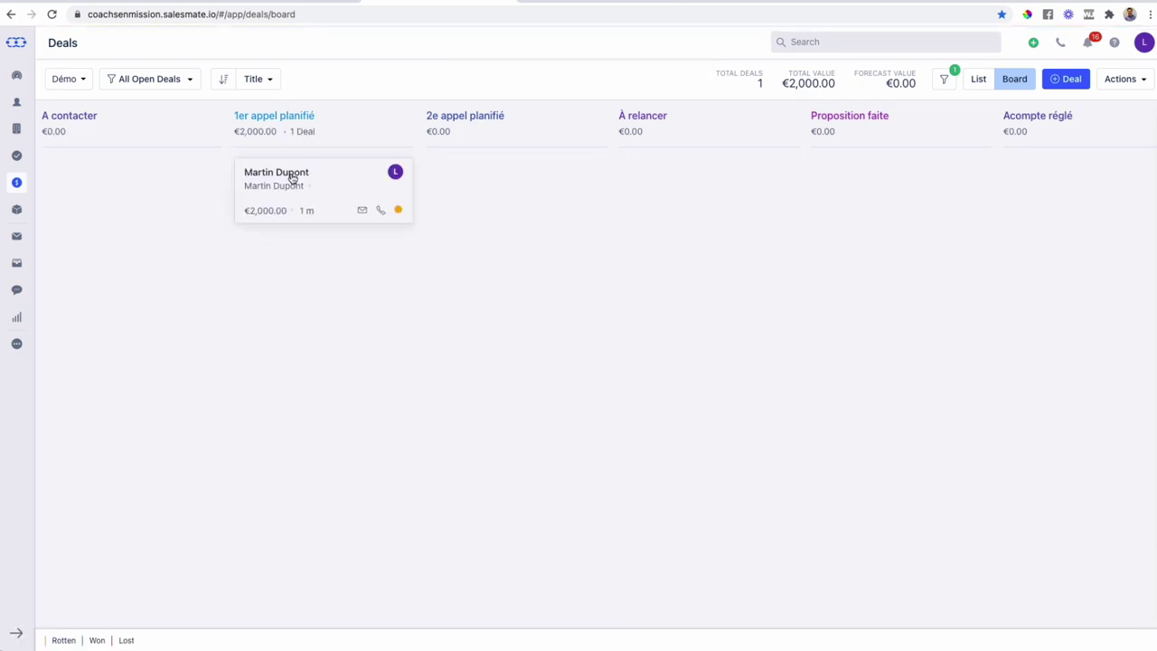
scroll(440, 196, right, 3)
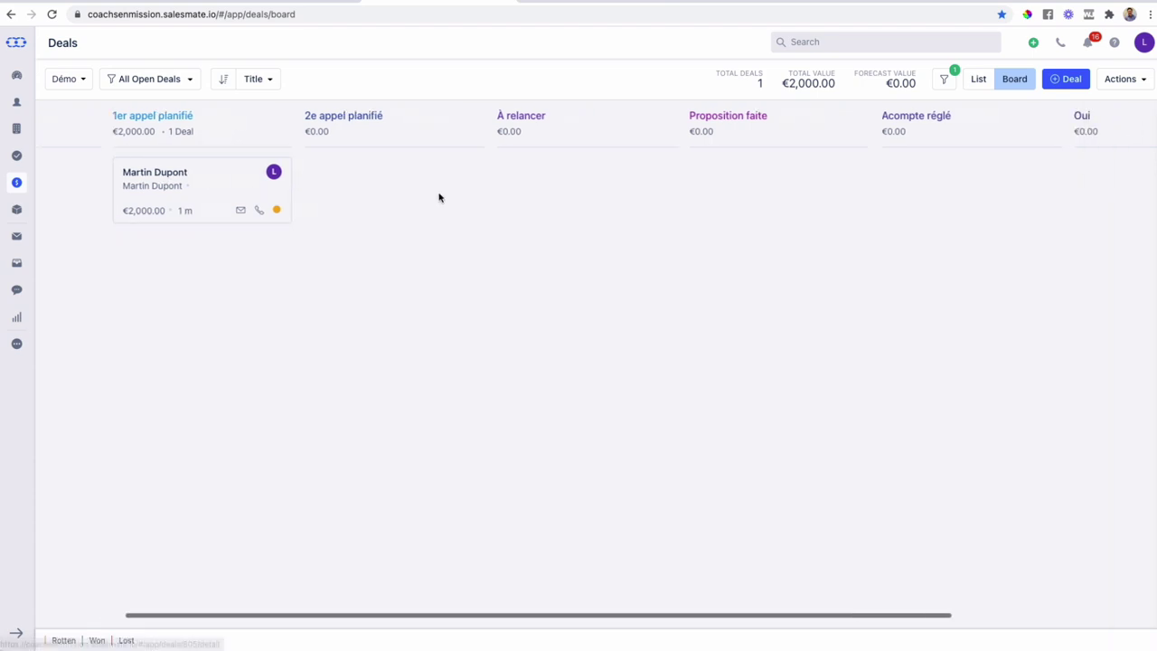
drag(129, 175, 1065, 169)
- Move the deal back through Proposition faite to 2e appel planifié
scroll(950, 220, right, 3)
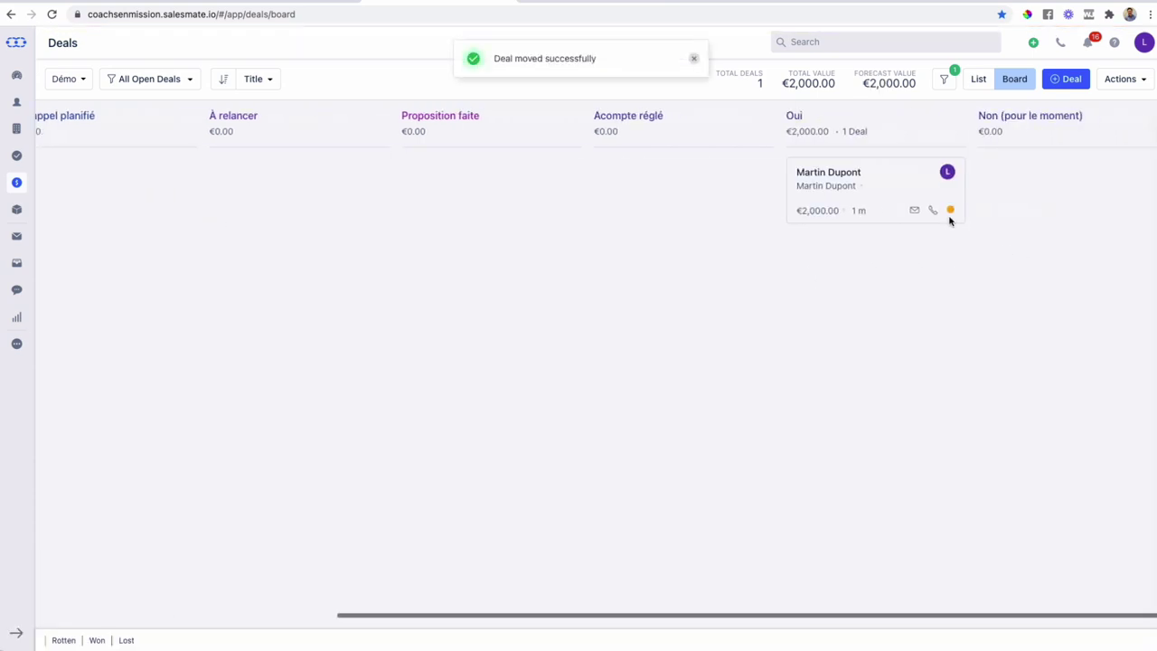
drag(852, 181, 723, 207)
scroll(979, 222, left, 1)
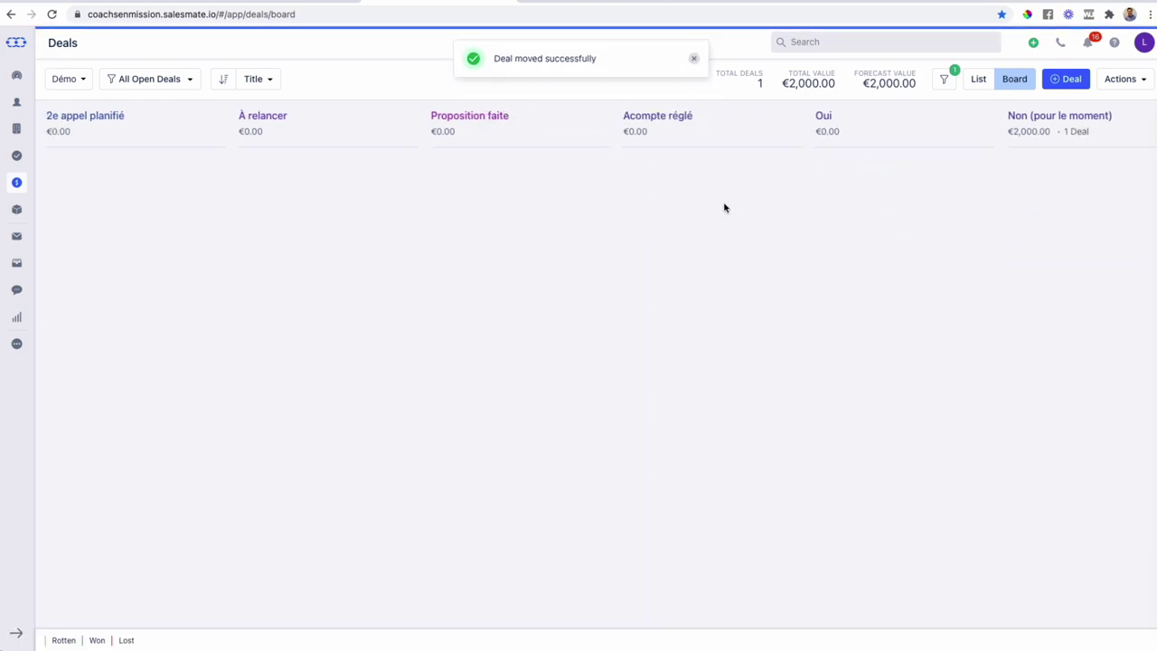
scroll(725, 210, left, 3)
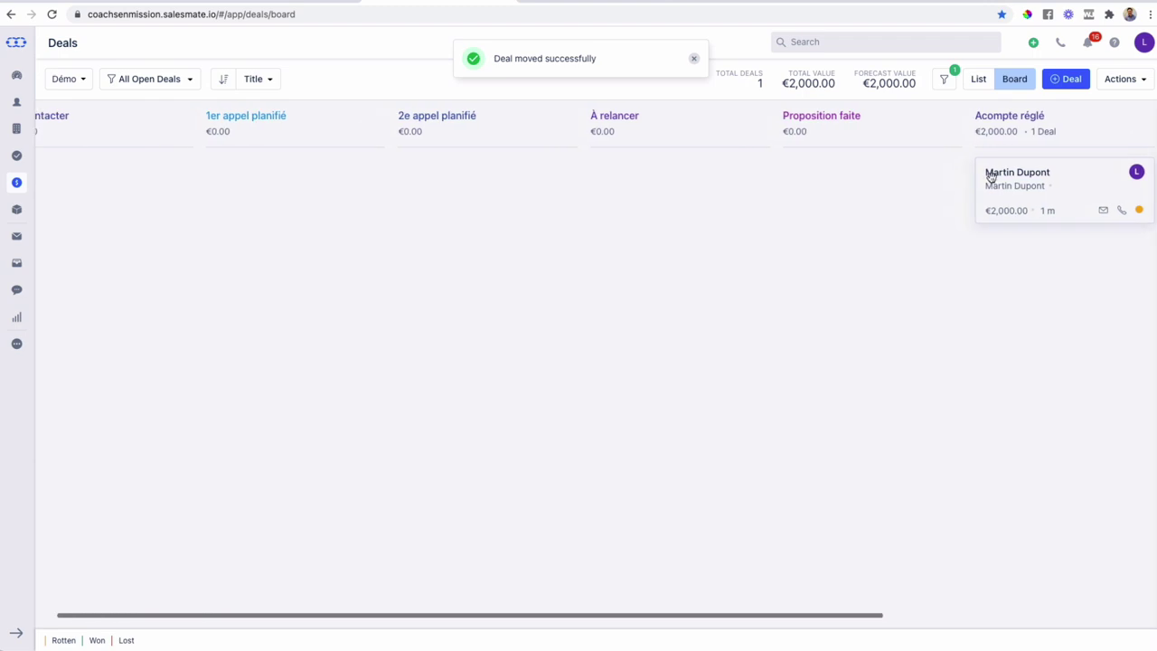
drag(989, 175, 829, 186)
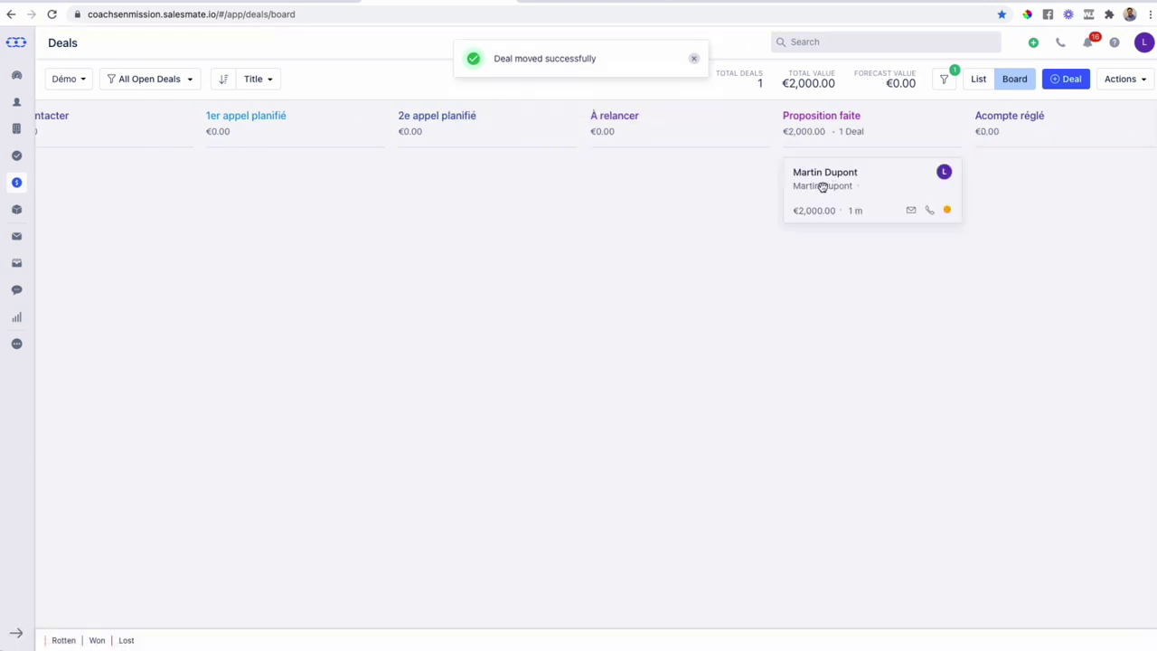
scroll(823, 187, left, 1)
drag(832, 183, 444, 199)
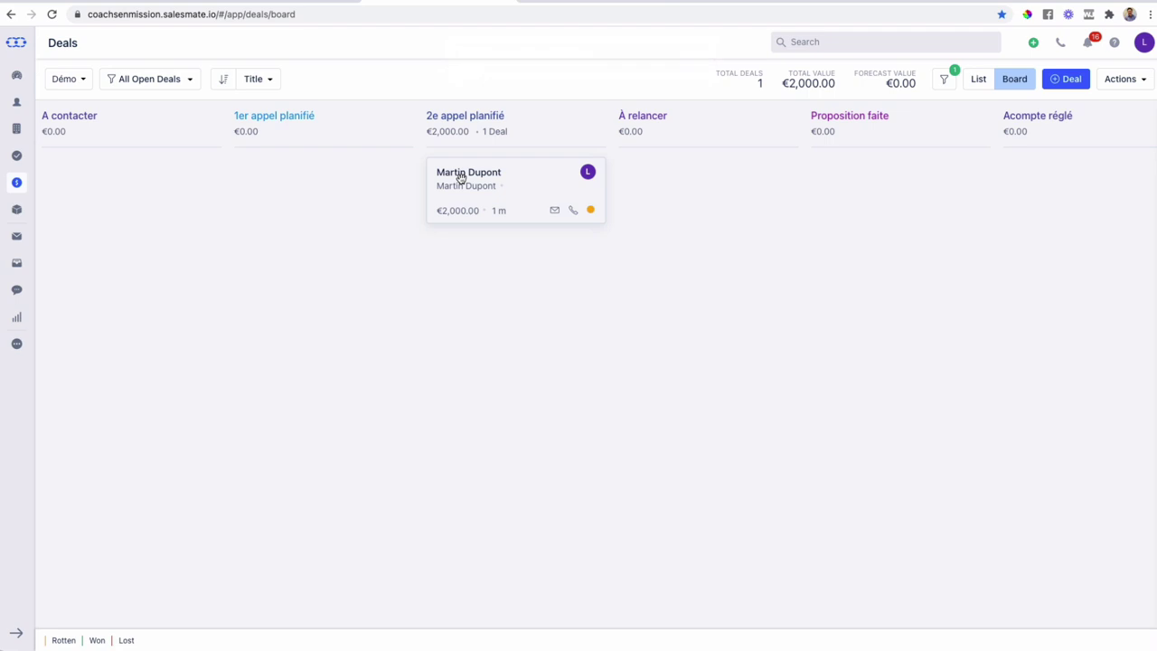
- Move the deal to À relancer, then Oui, and open its detail page
drag(461, 176, 634, 176)
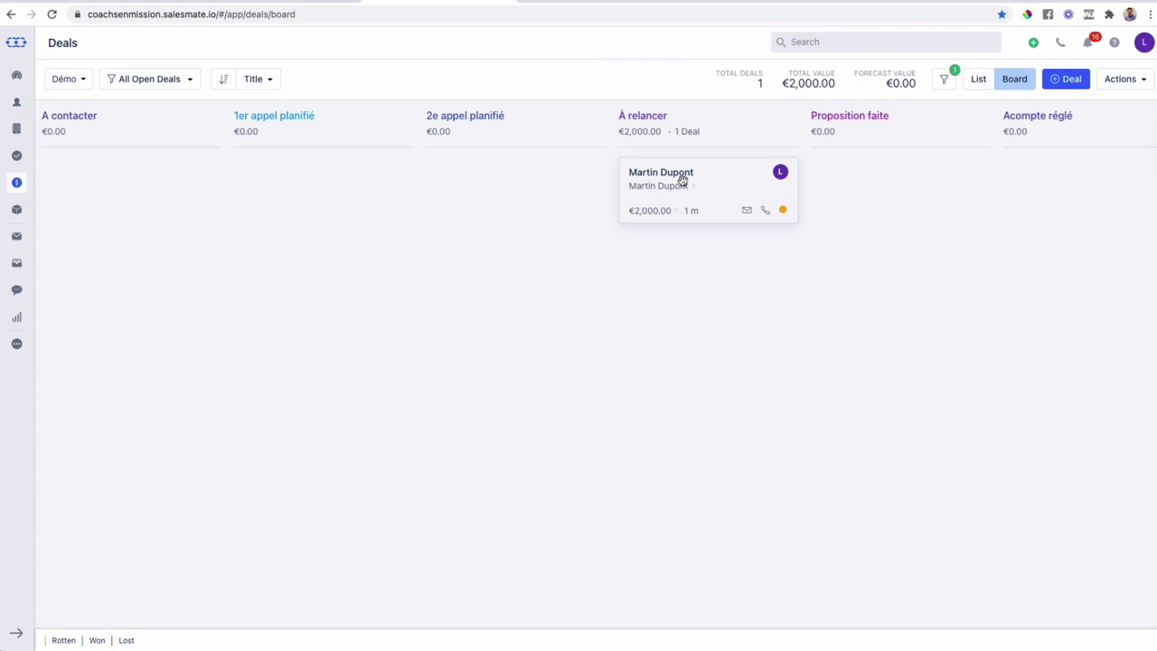
scroll(719, 179, right, 1)
scroll(715, 181, right, 5)
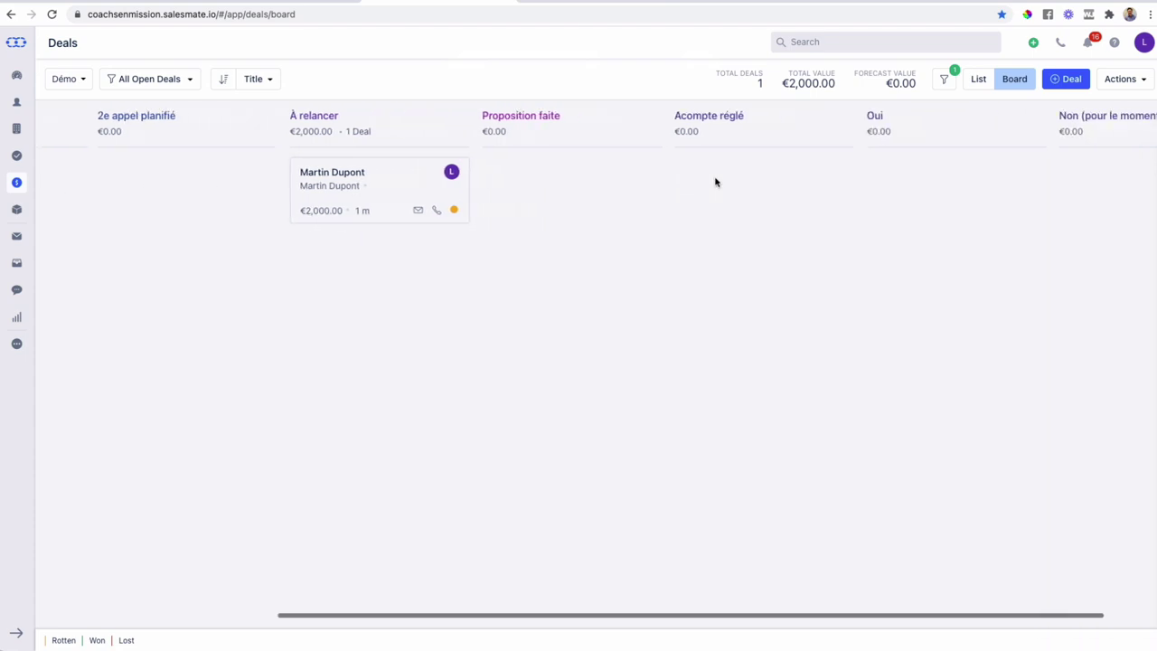
drag(277, 183, 791, 178)
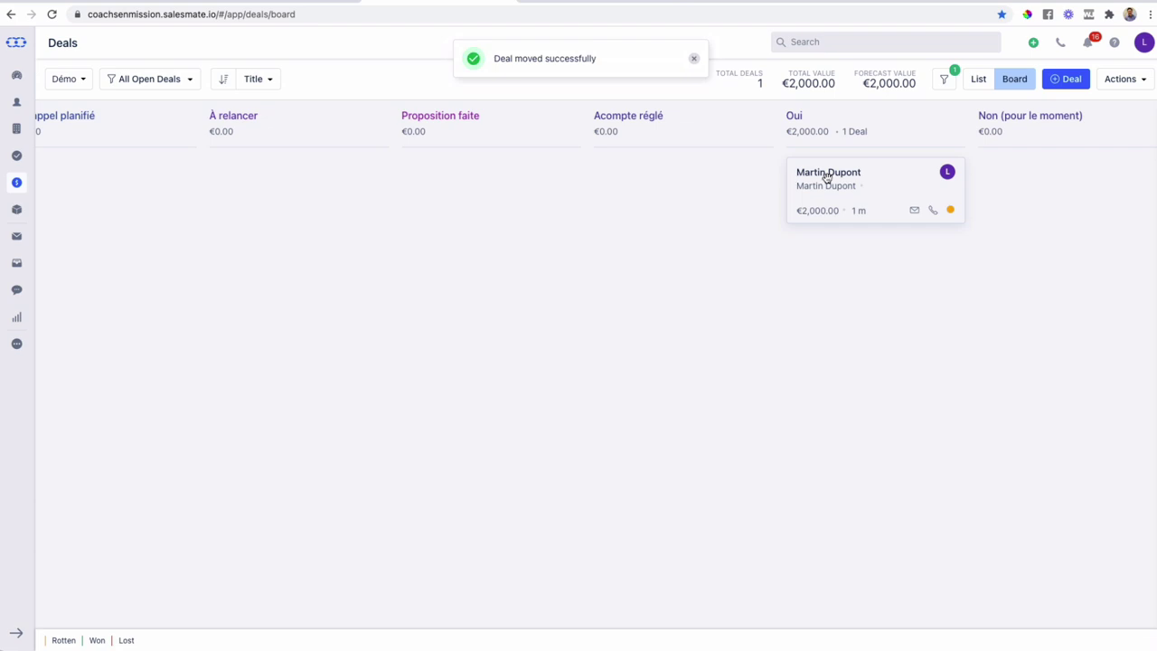
scroll(762, 186, left, 3)
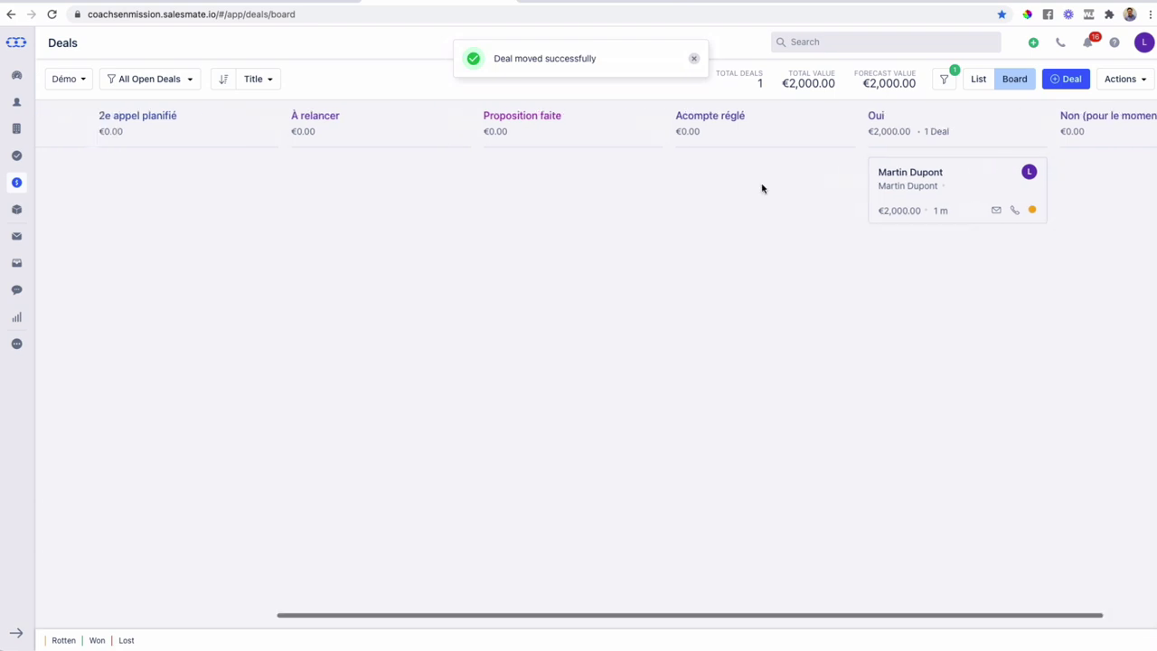
click(940, 172)
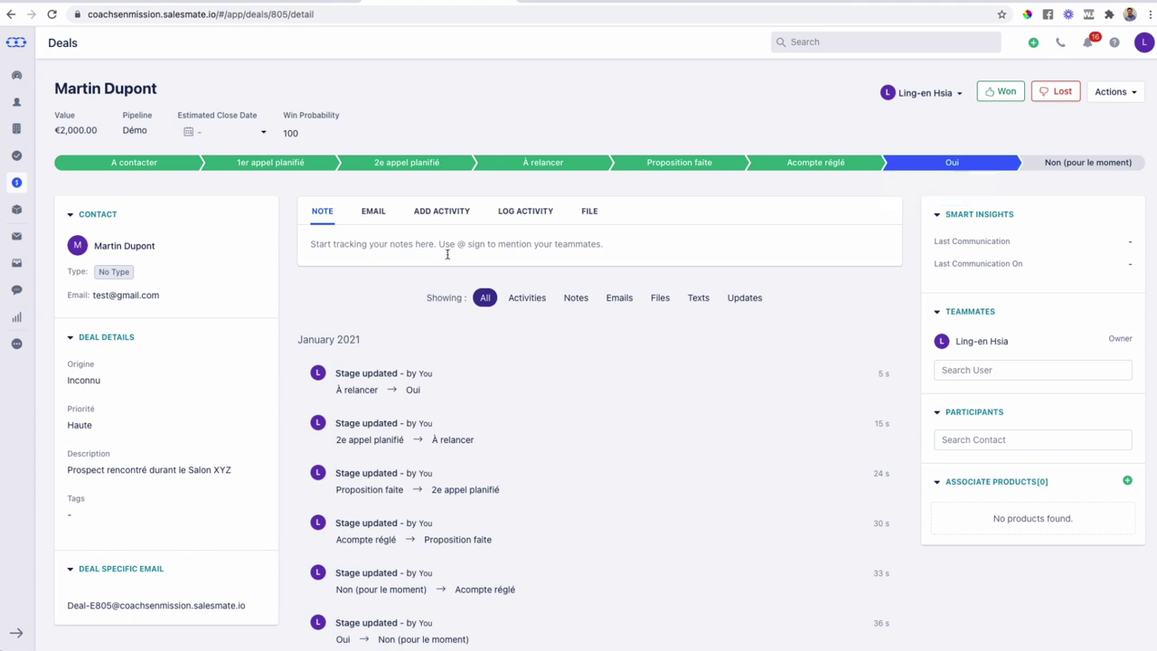
- Start a 01:00 call activity on the deal titled '1er appel avec' plus the contact's name
click(443, 212)
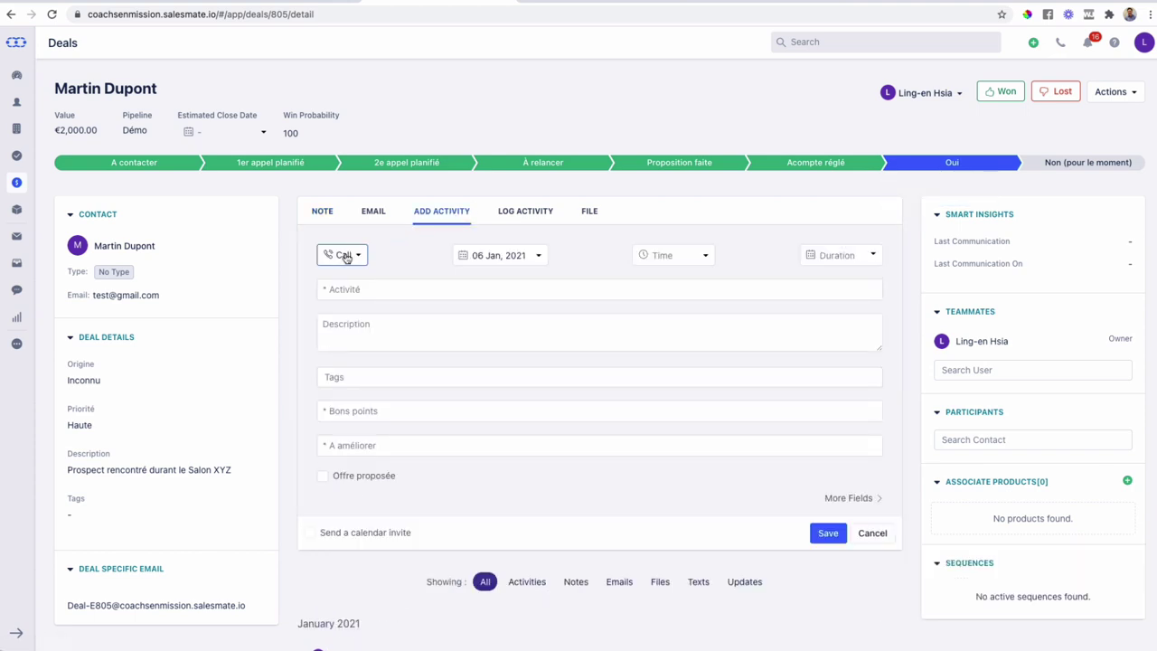
click(706, 259)
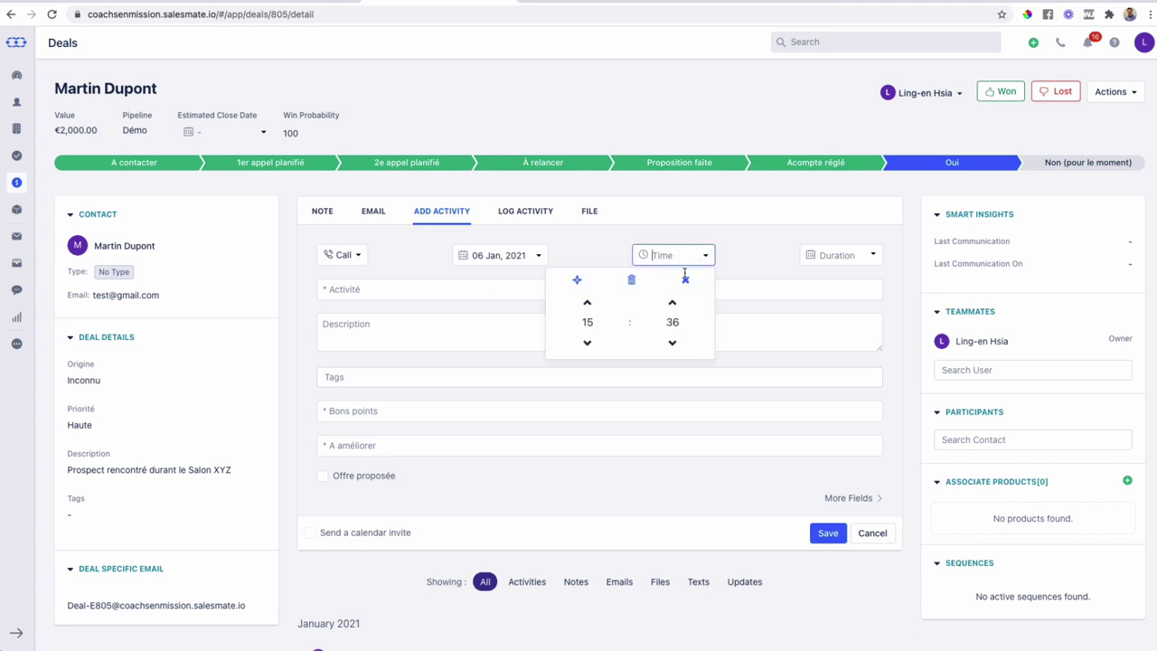
click(854, 255)
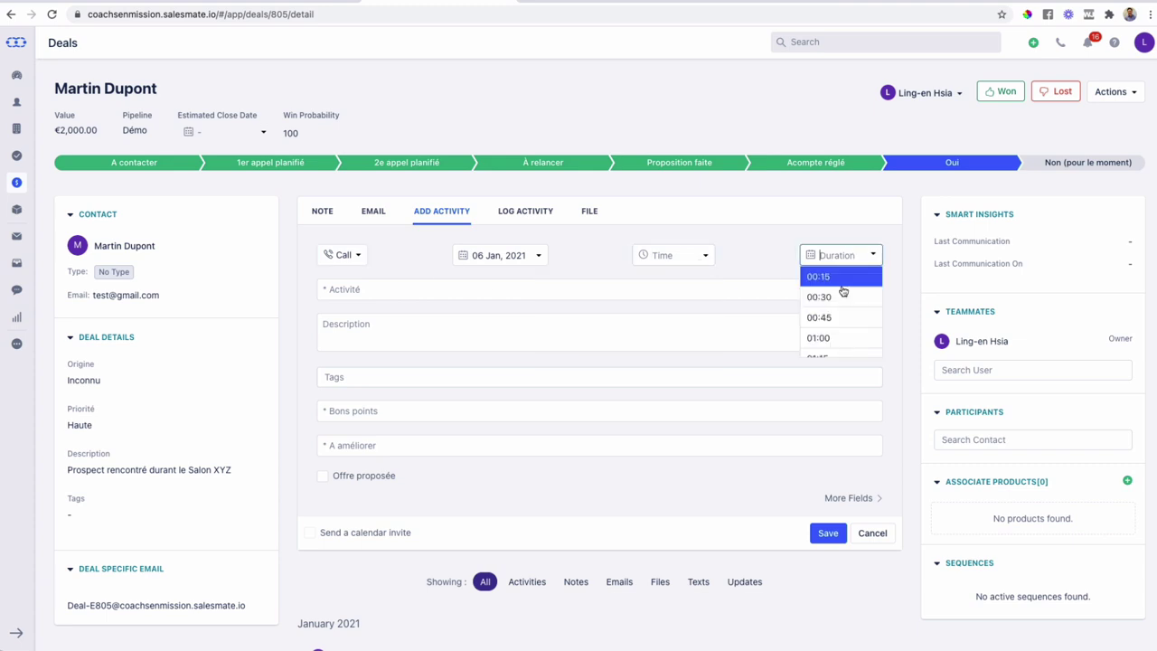
click(818, 337)
click(446, 295)
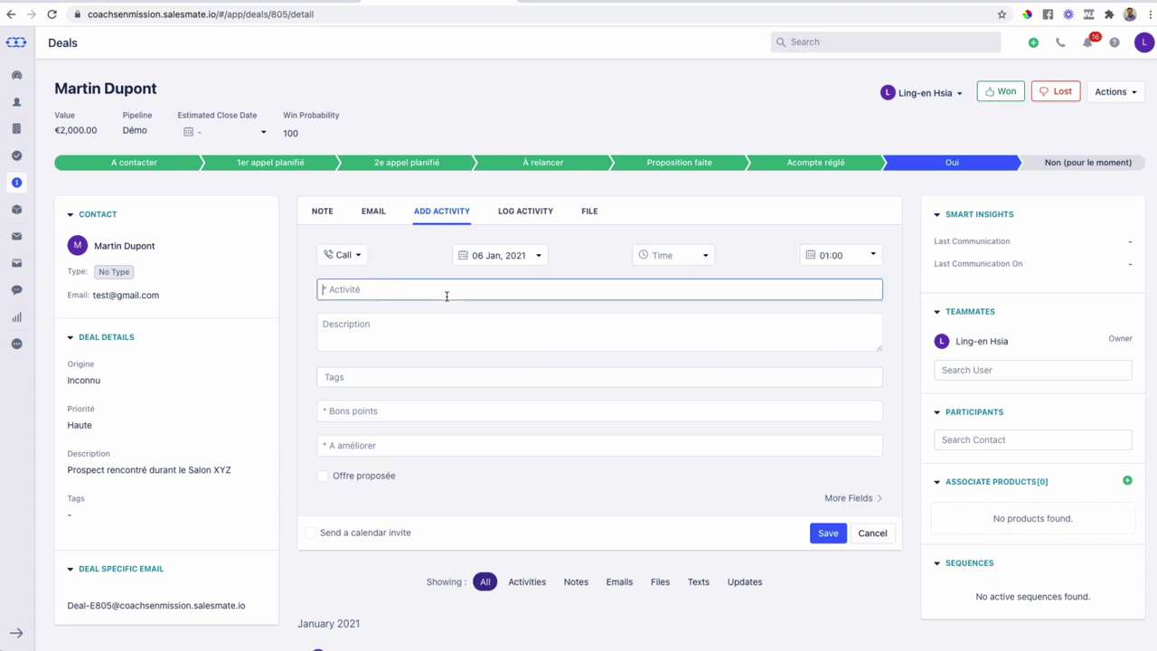
scroll(442, 343, down, 2)
- Set the activity description to 'Ses peurs : Ses rêves' and reach the Bons points and A améliorer fields
click(394, 235)
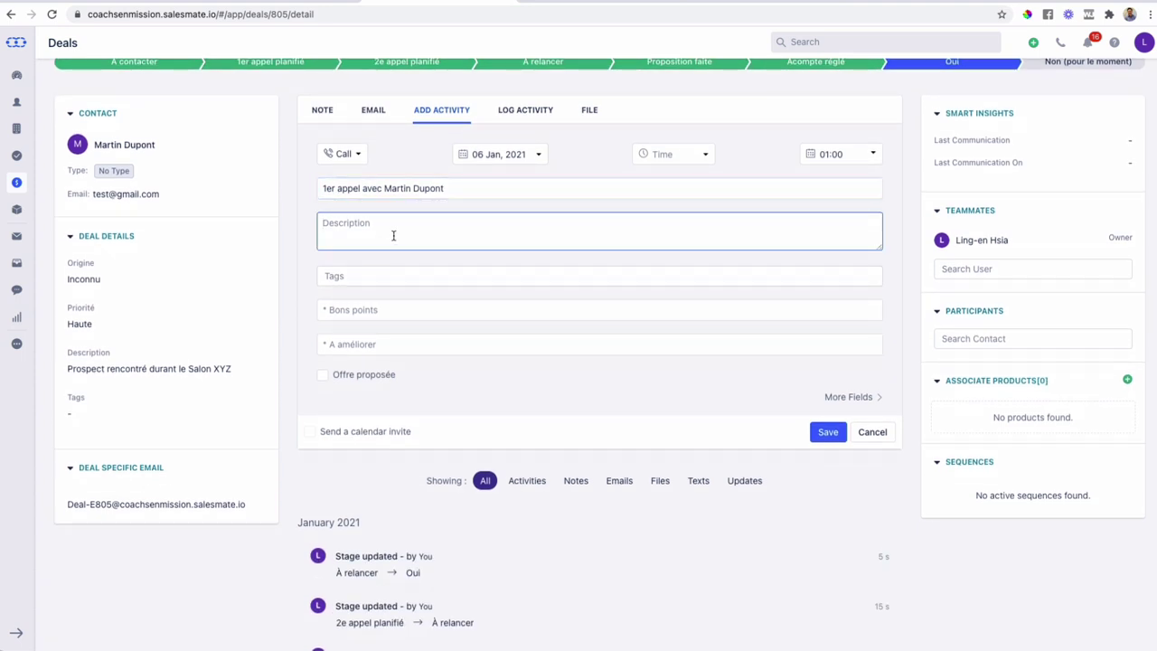
text(J'ai fai)
key(ctrl+a)
text(Il a)
key(ctrl+a)
text(Ses peurs : )
text(Ses rêves)
scroll(395, 236, down, 2)
click(395, 231)
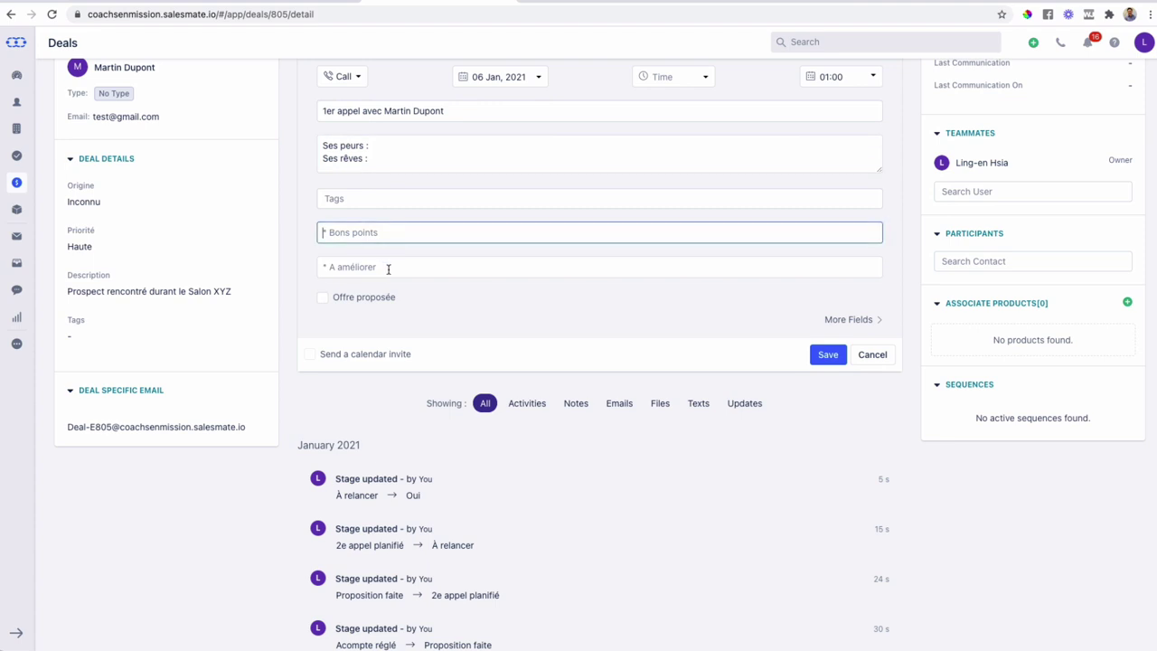
click(398, 268)
scroll(398, 284, up, 1)
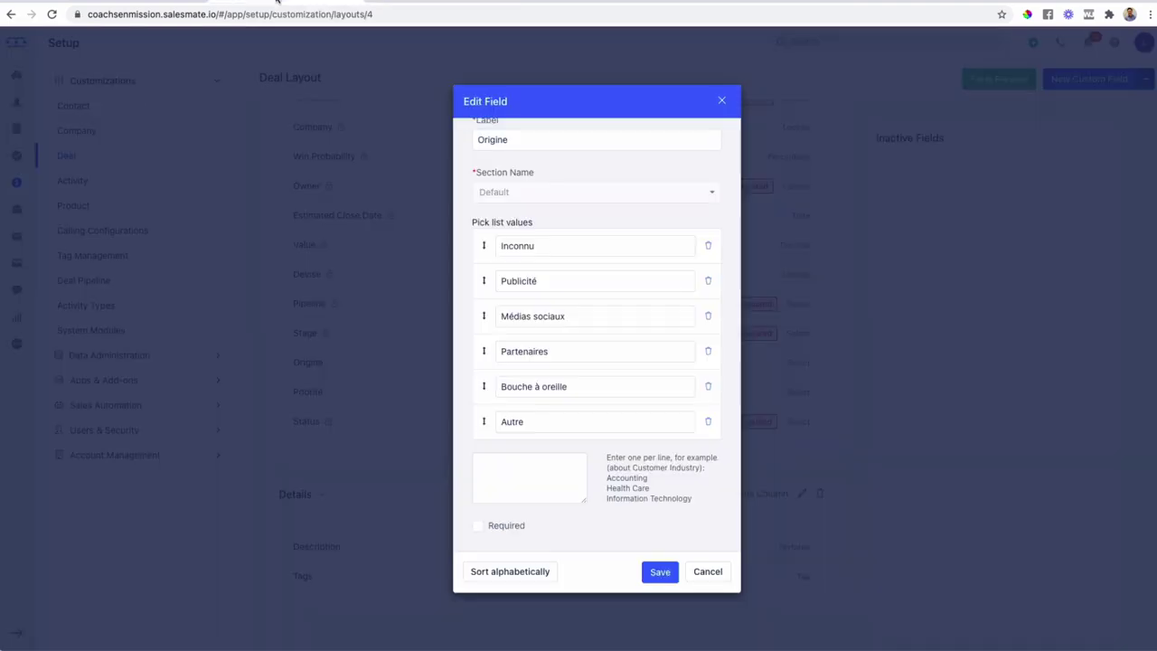
- Close the Origine editor, review the Activity layout's required fields, and return to the draft activity
click(721, 100)
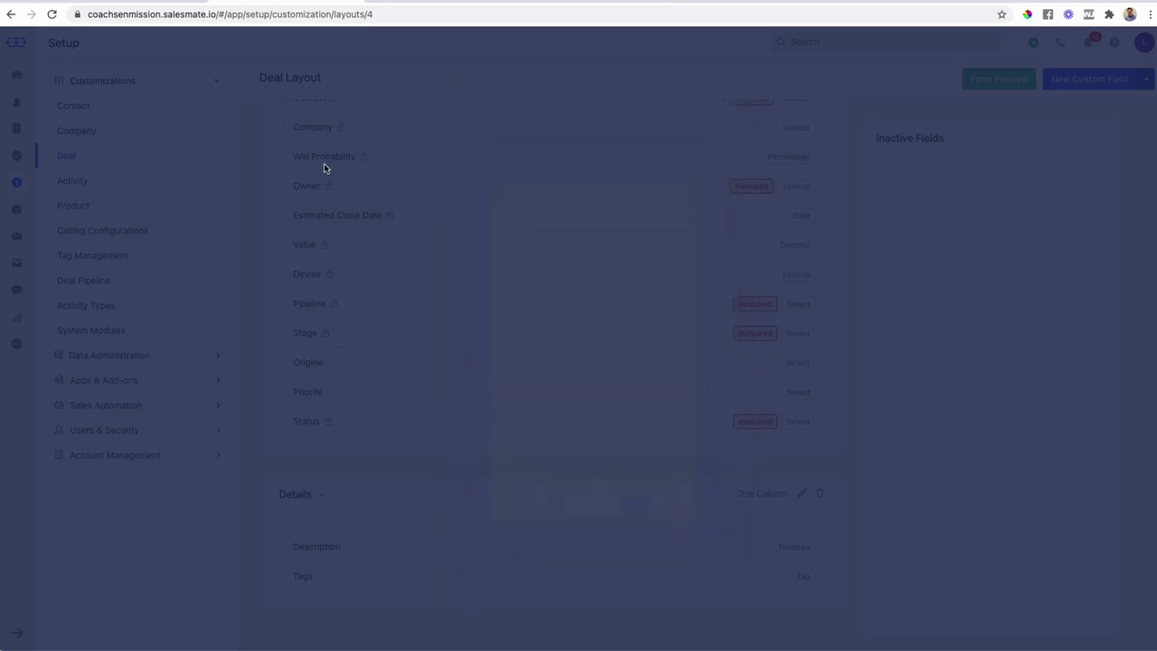
scroll(400, 219, up, 3)
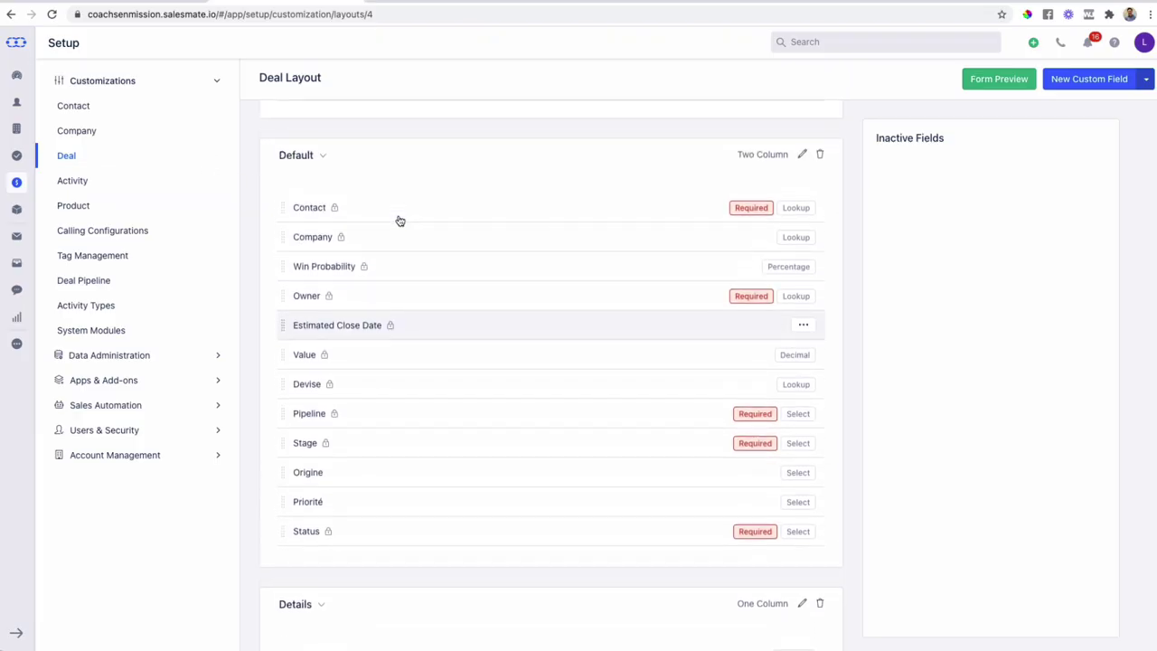
scroll(400, 221, up, 2)
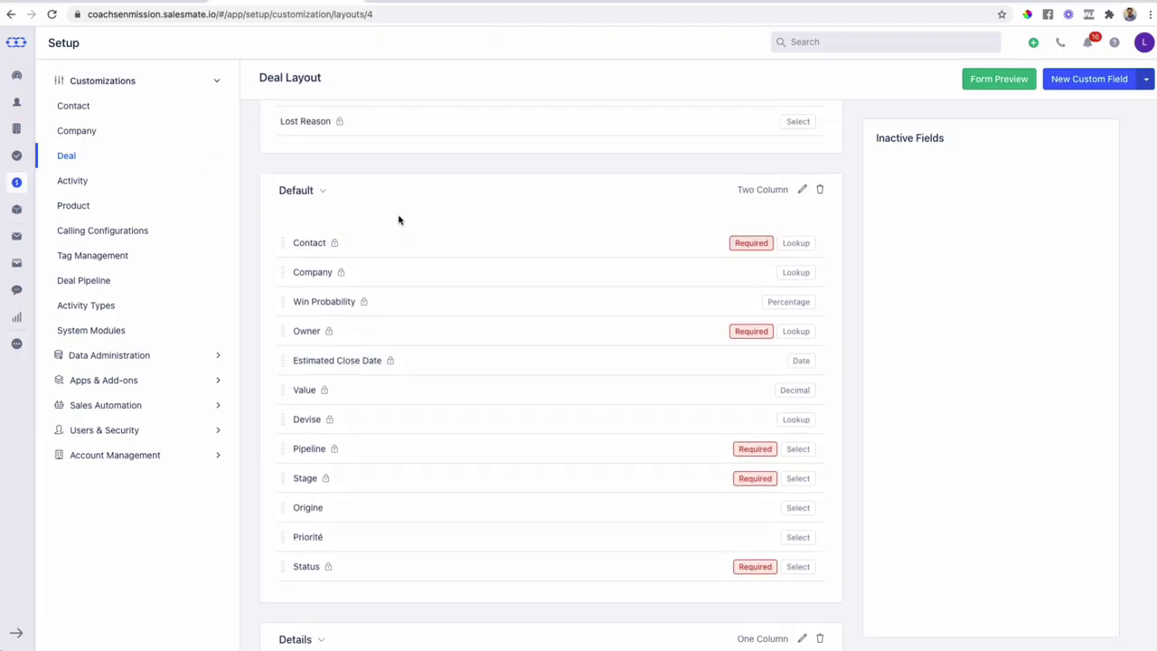
scroll(398, 220, up, 2)
scroll(399, 218, down, 5)
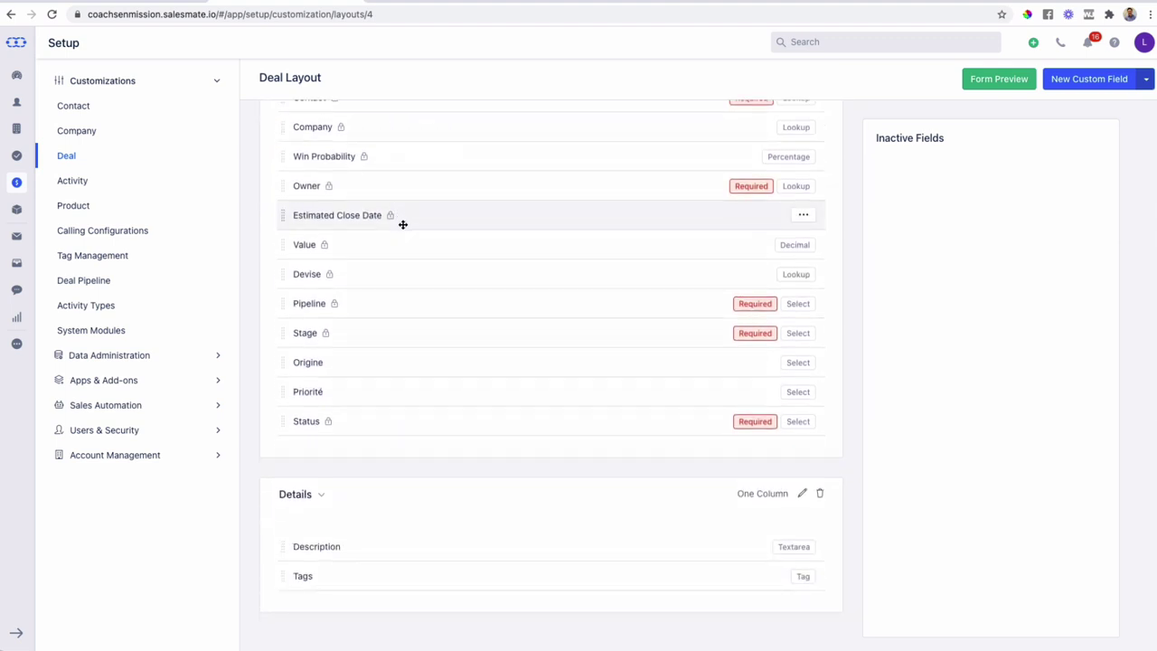
click(78, 181)
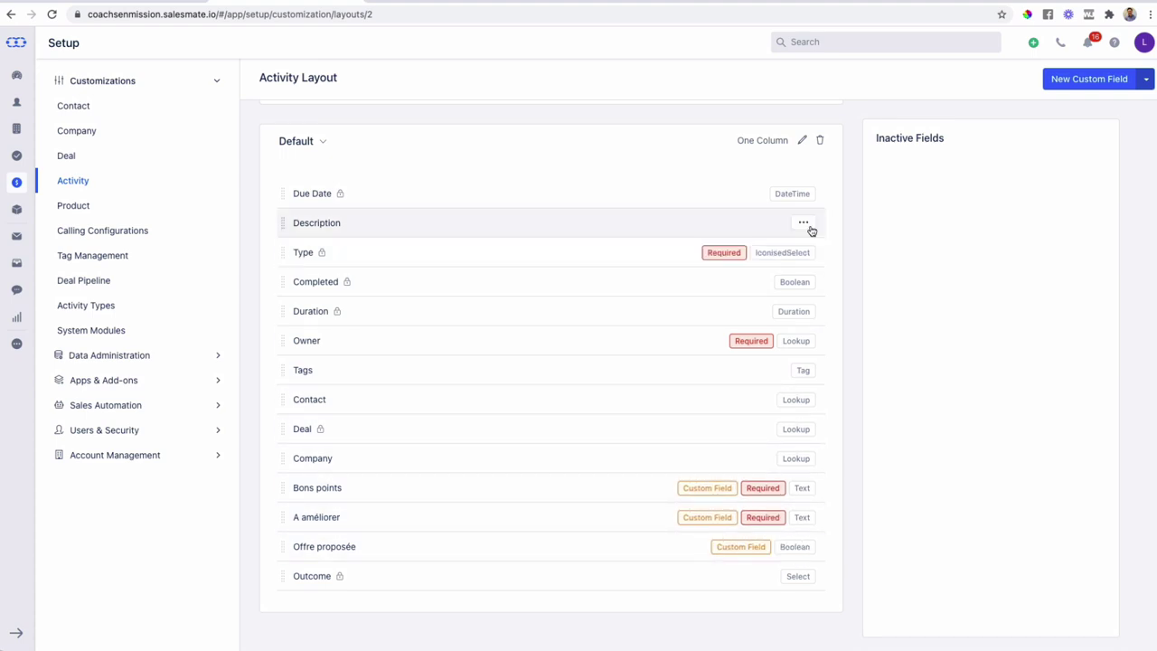
scroll(745, 171, up, 1)
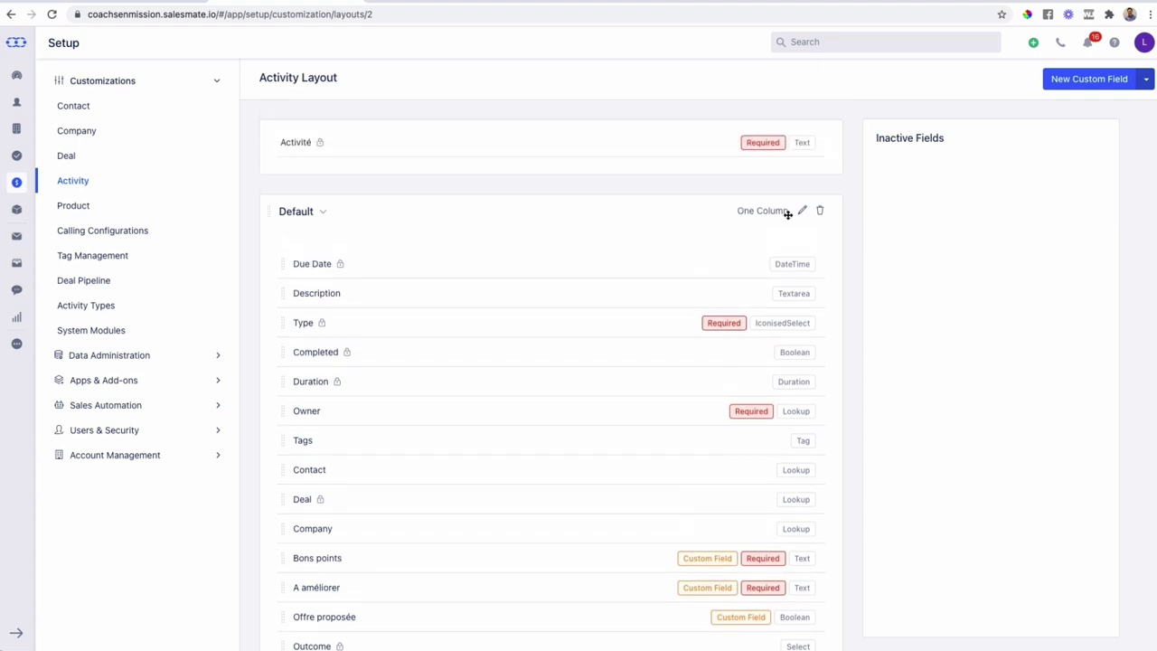
click(449, 1)
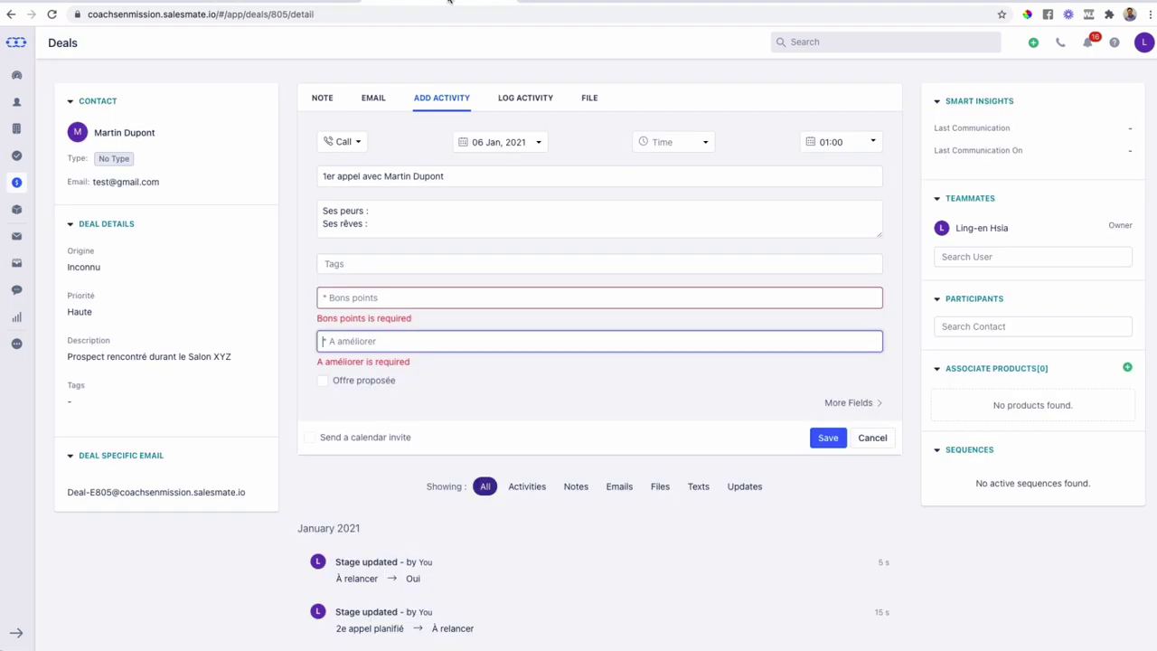
- Enter Bons points 'Ecoute active. A posé des questions pertinent' and an A améliorer note about talking less
click(395, 300)
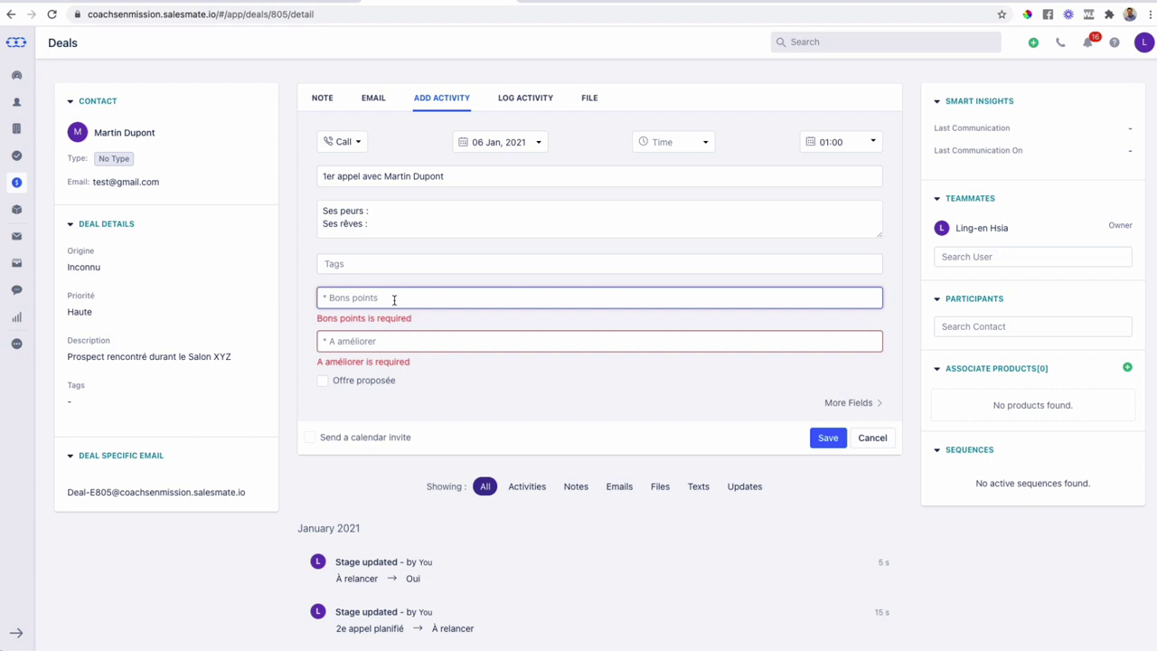
text(Ecoute active. A posé des questions pertinentes.)
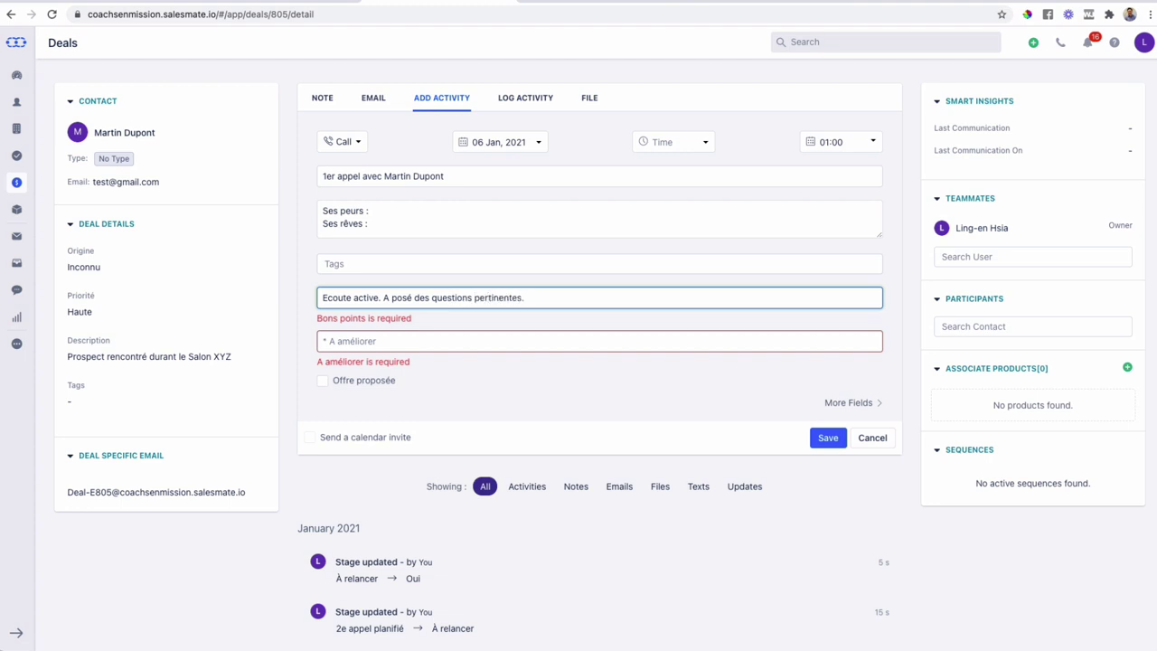
key(Tab)
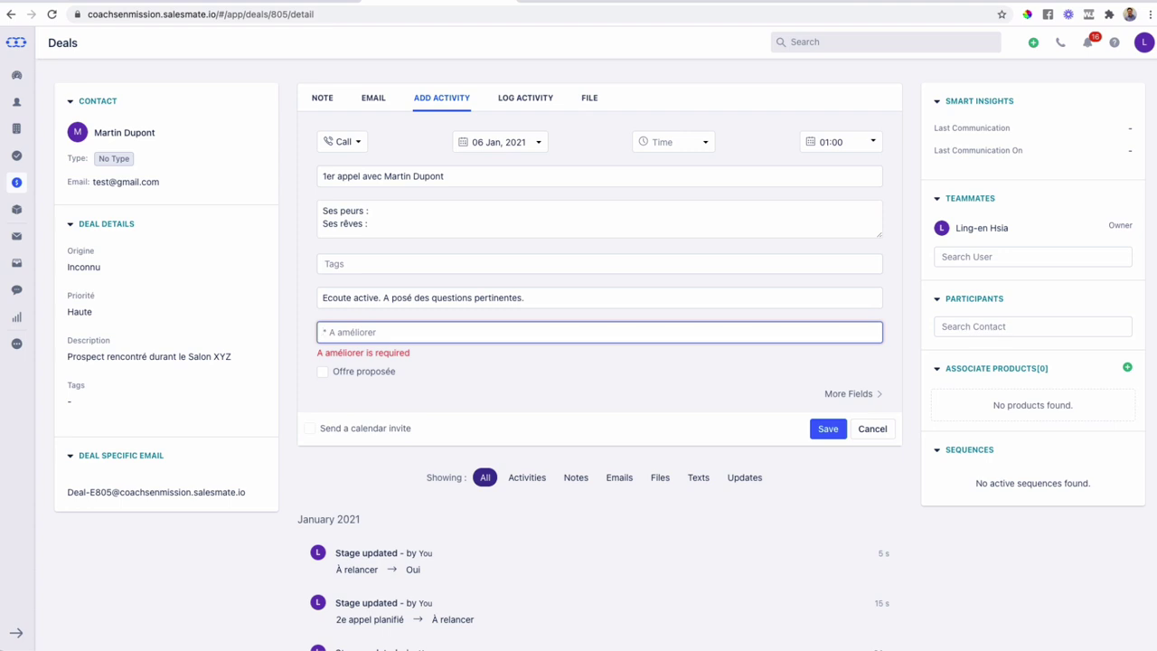
text(Moins parler et deoins donner de conseil)
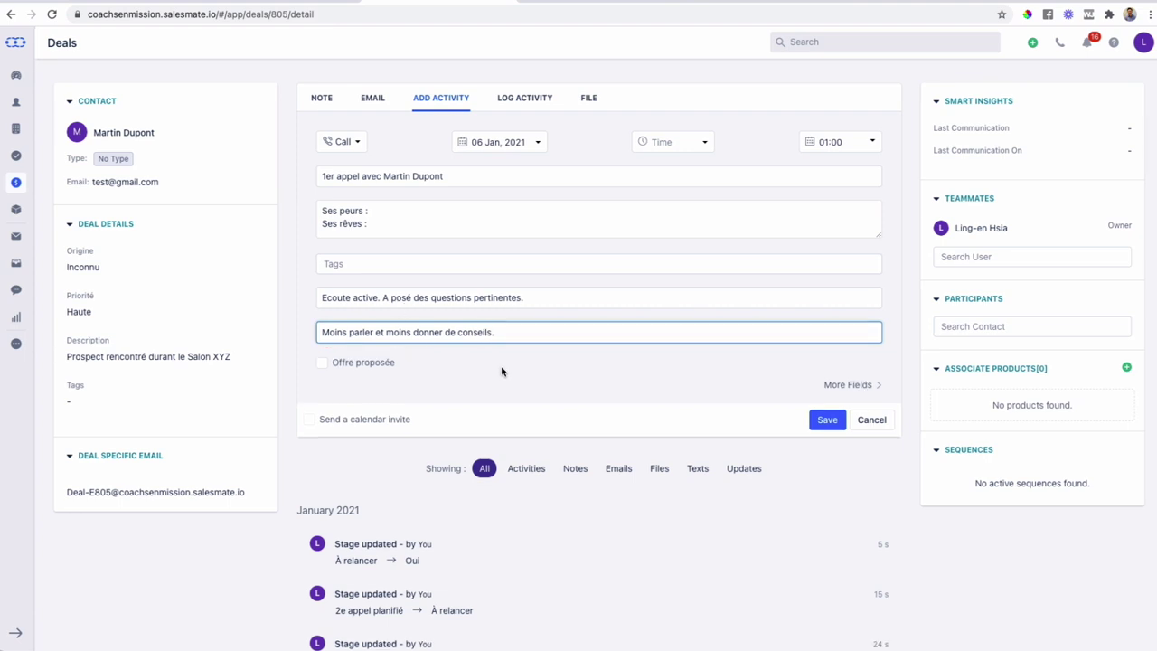
- Tick Offre proposée and save the call activity so it appears under Upcoming
click(323, 362)
click(323, 363)
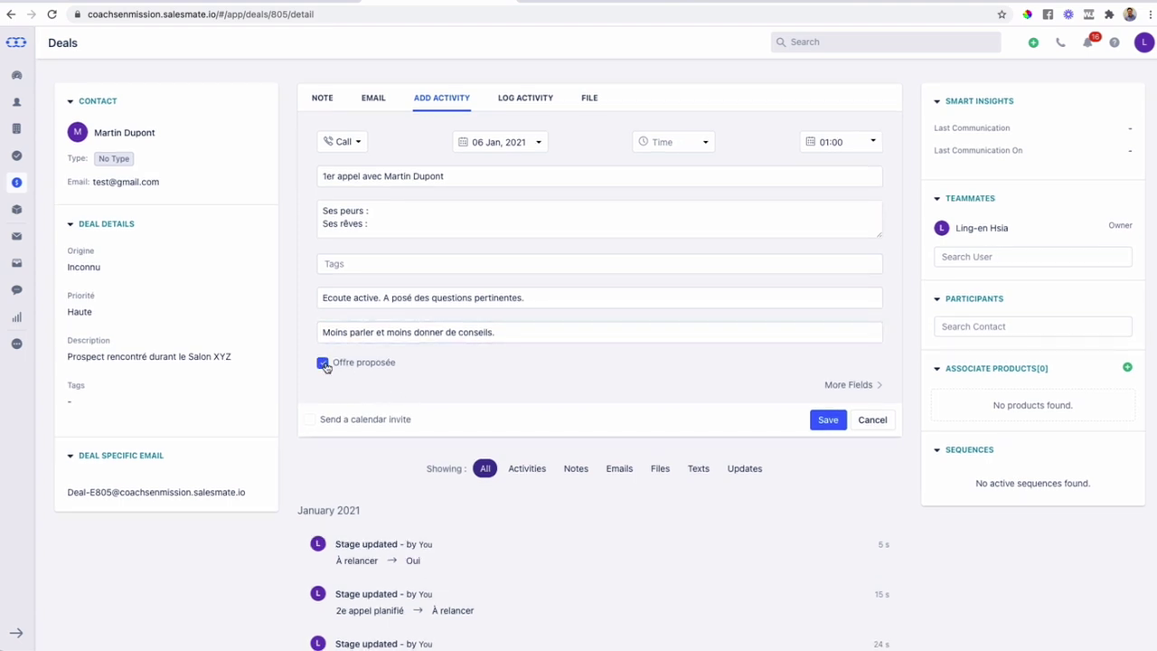
click(828, 421)
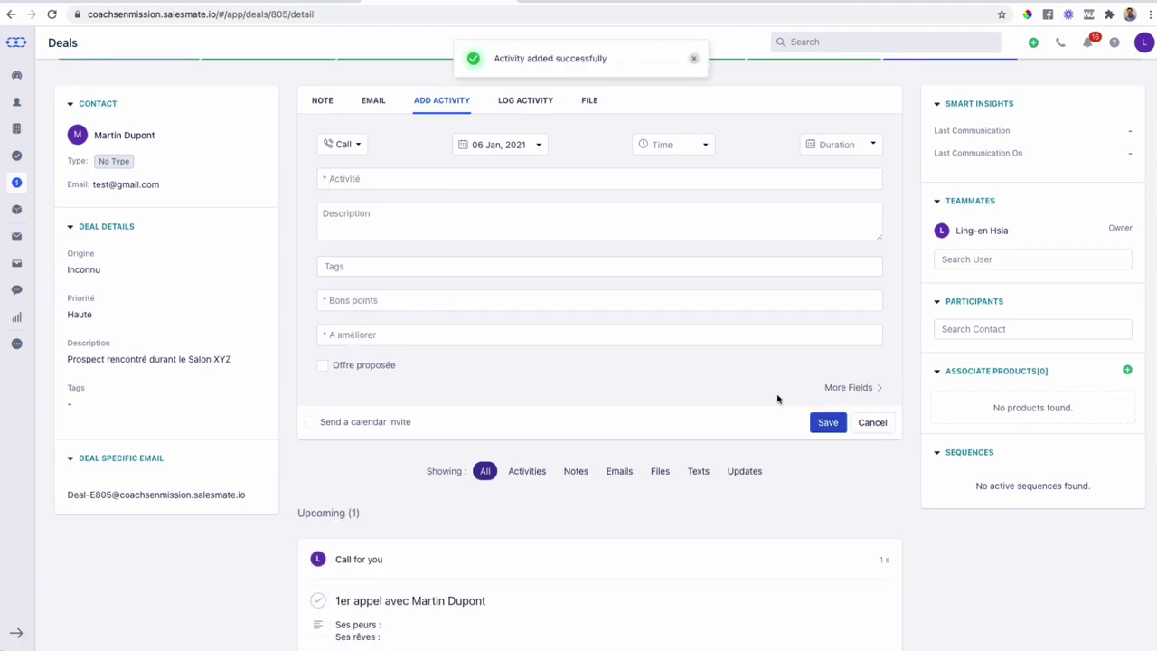
scroll(579, 354, down, 4)
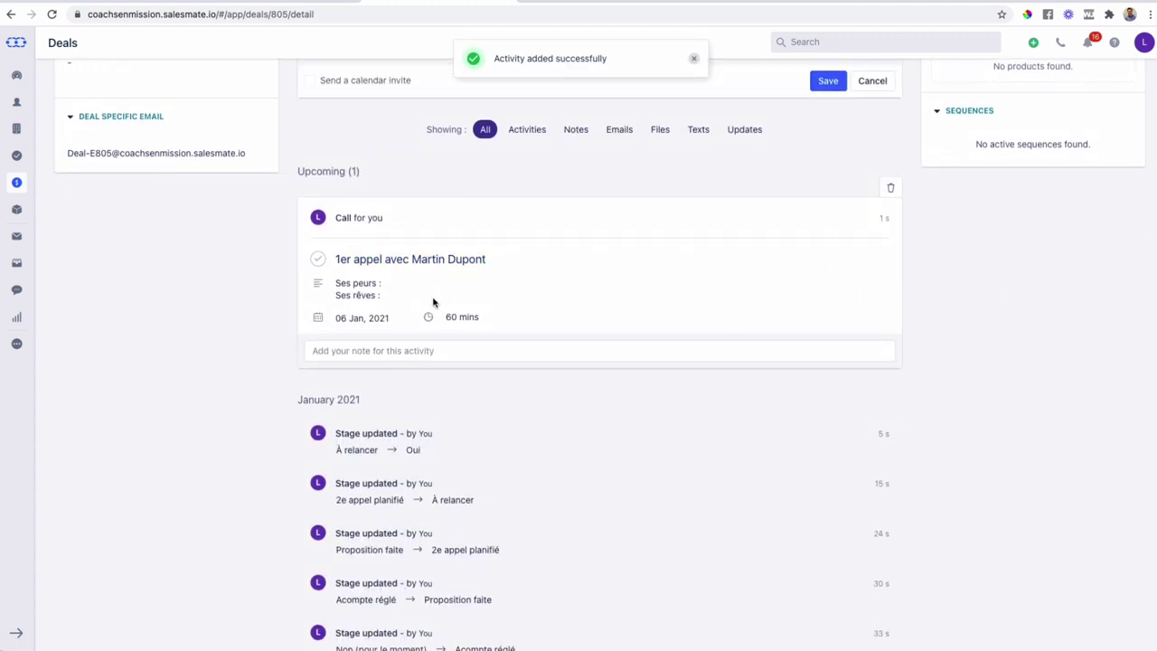
scroll(434, 302, down, 3)
scroll(434, 302, up, 1)
scroll(433, 301, up, 8)
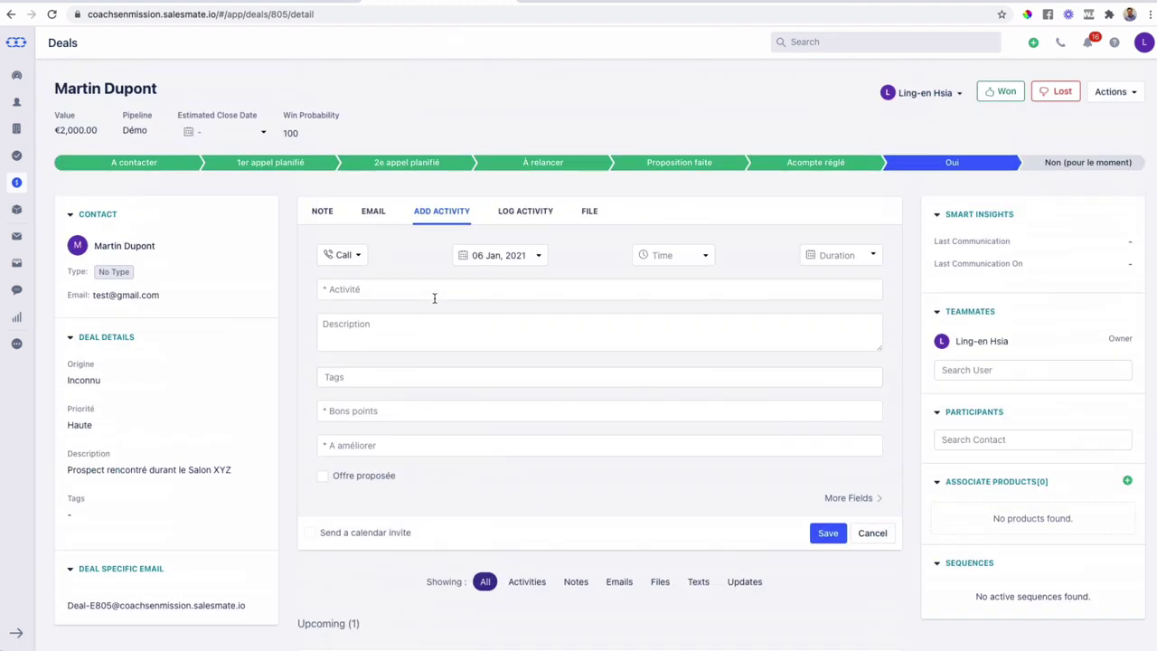